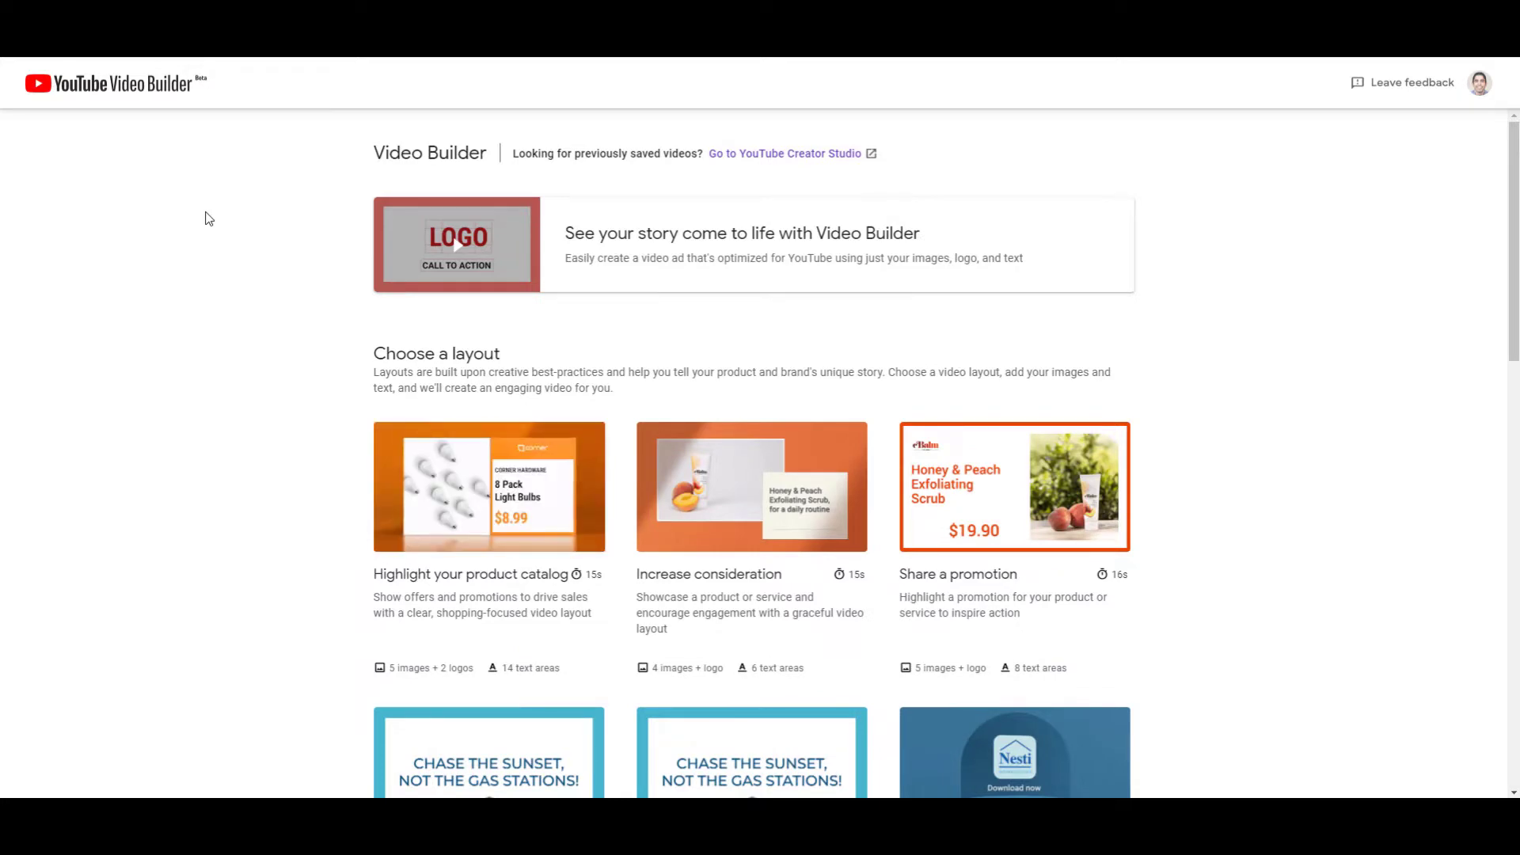
scroll(205, 282, "down", 3)
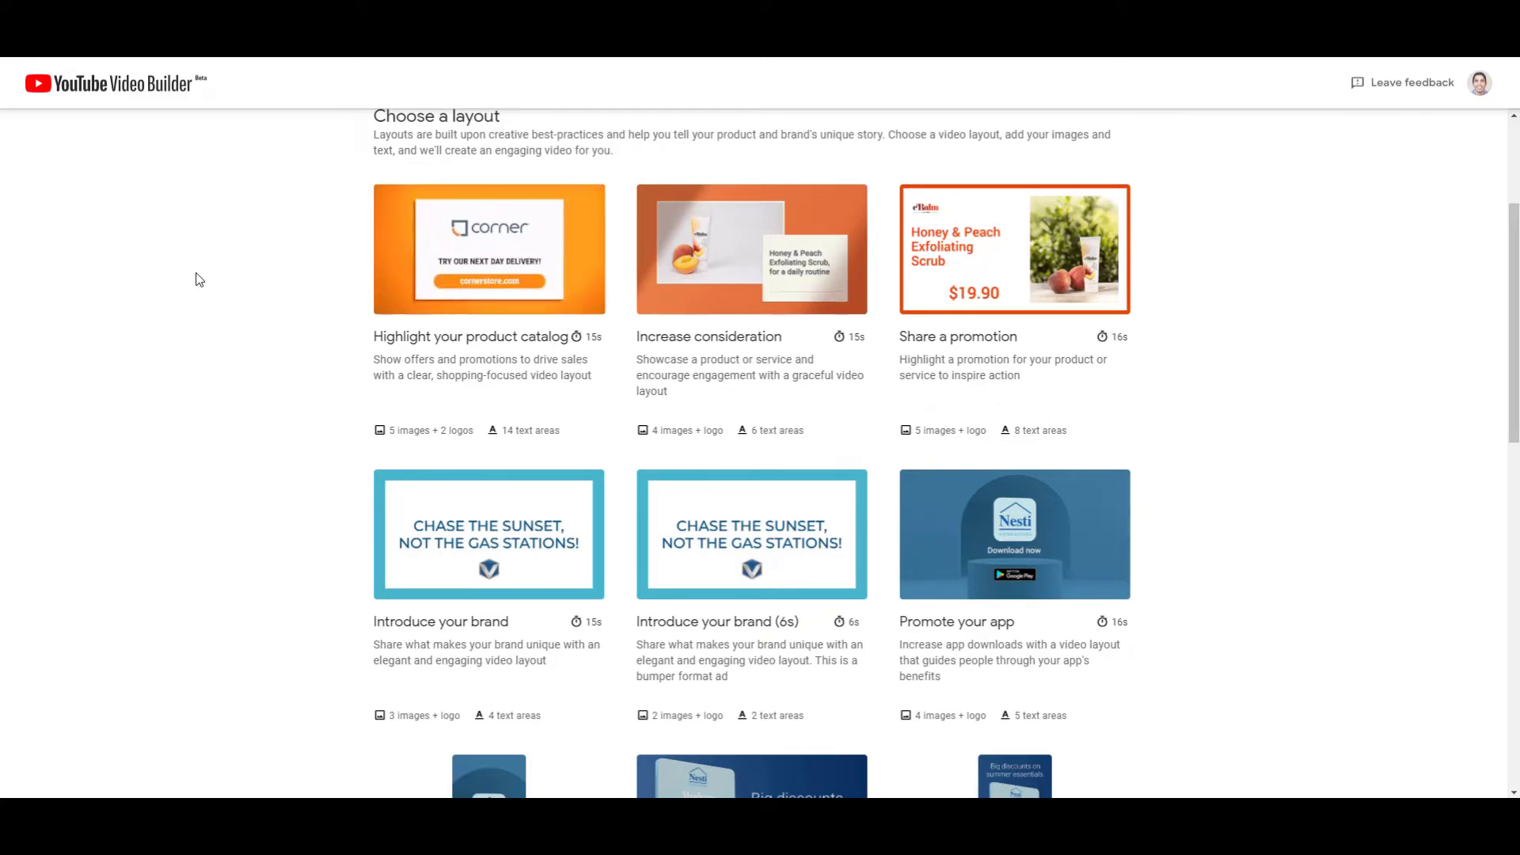
scroll(198, 280, "down", 3)
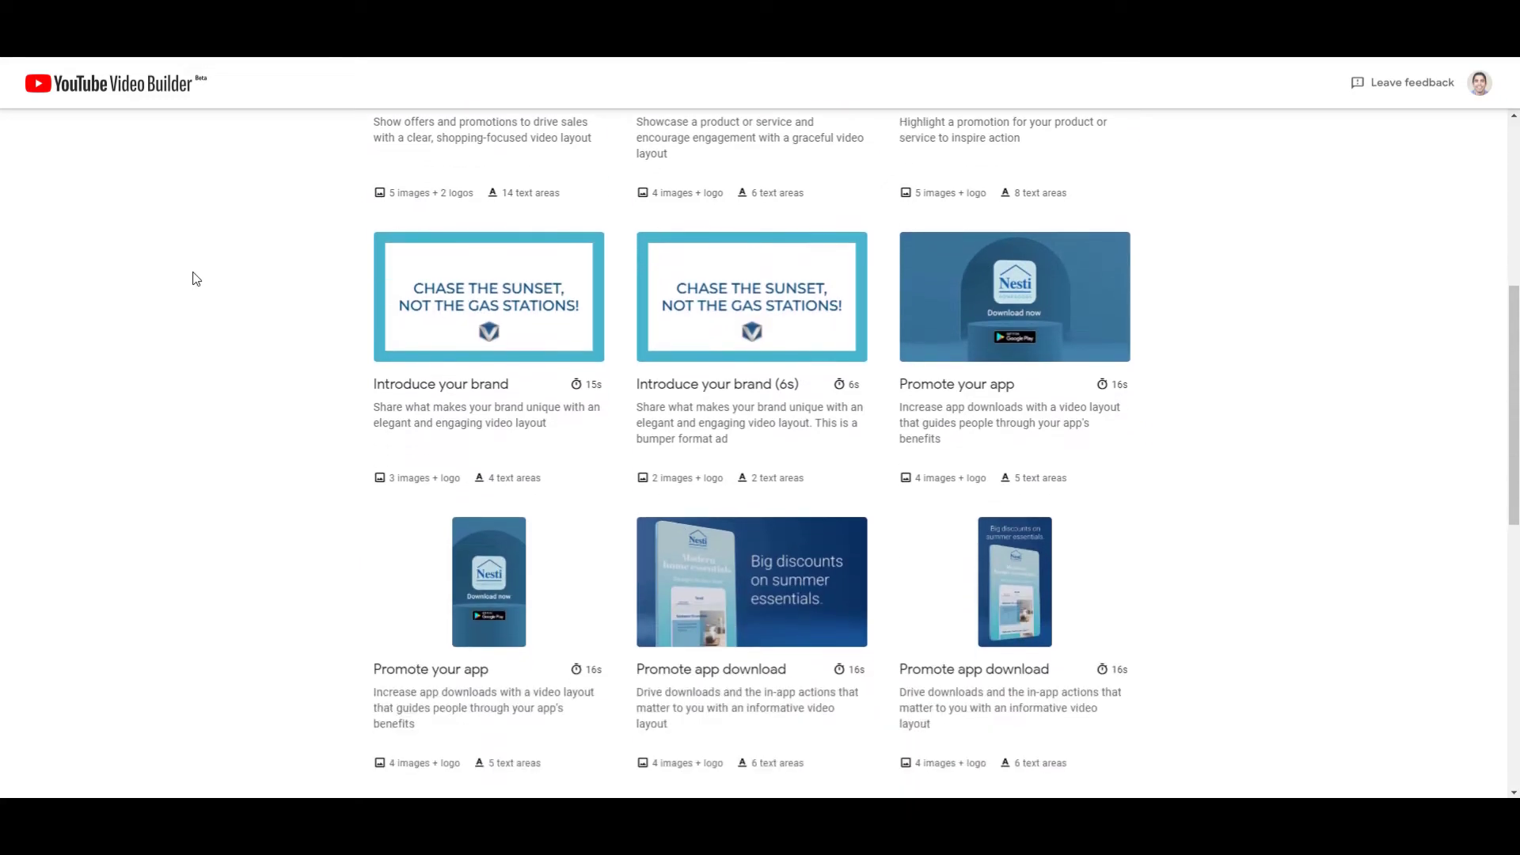
scroll(194, 279, "down", 1)
scroll(190, 276, "down", 1)
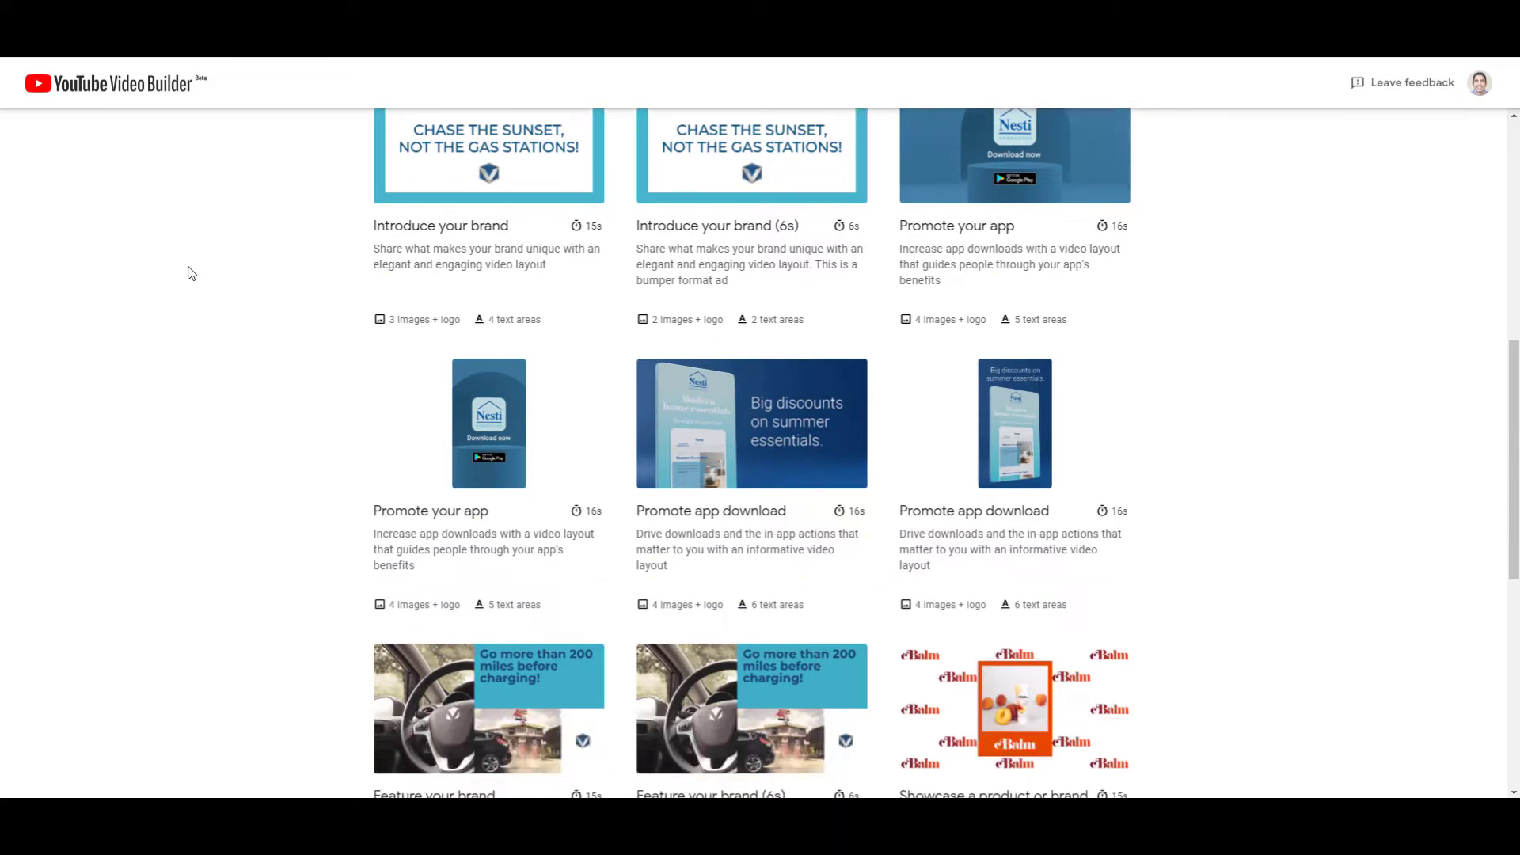
scroll(186, 270, "down", 5)
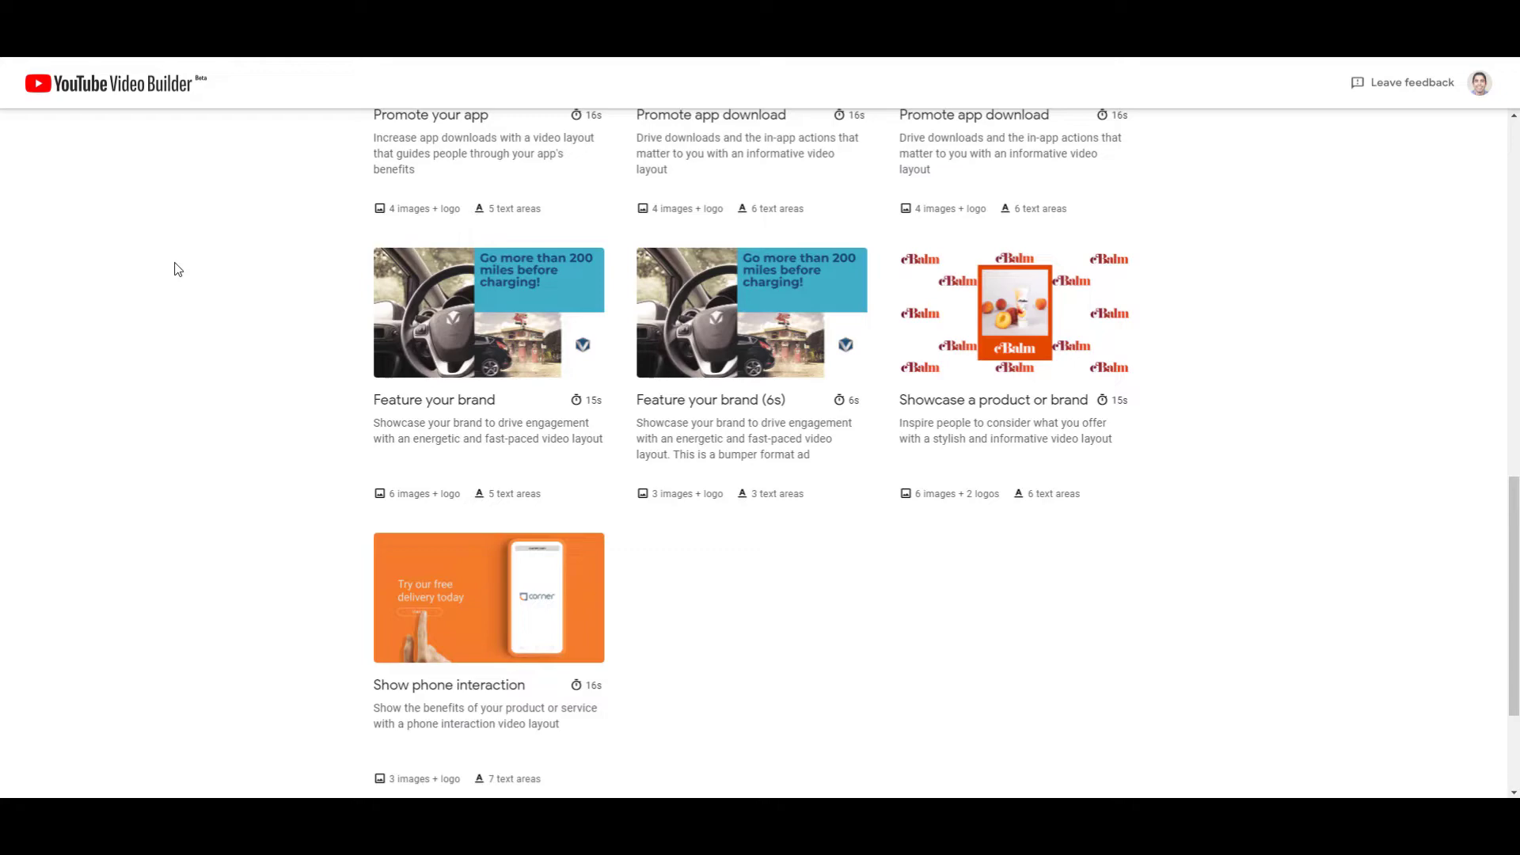
scroll(178, 269, "up", 10)
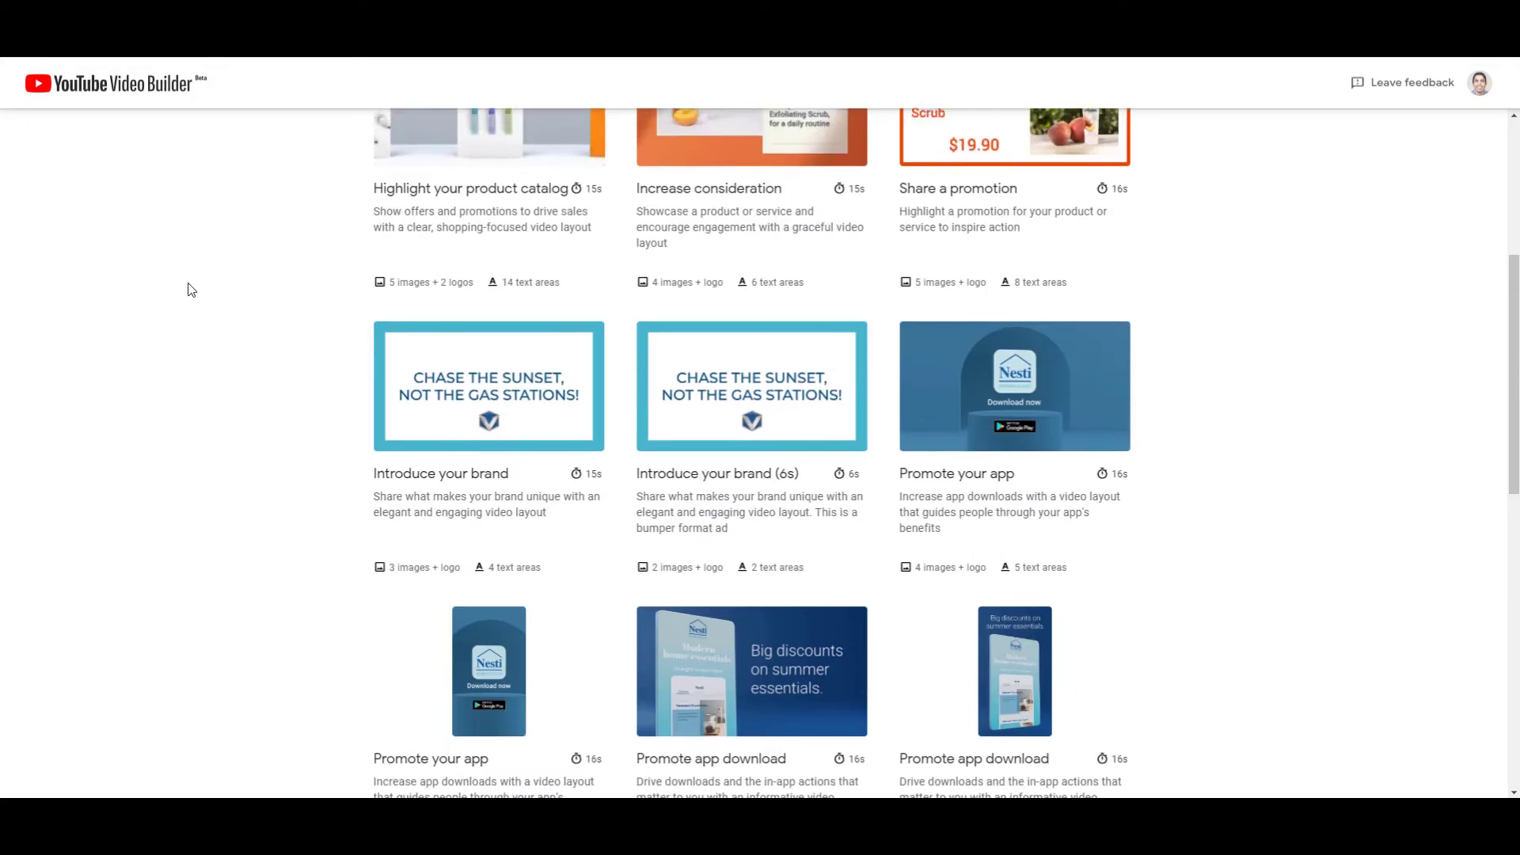
- Preview the 'Highlight your product catalog' layout and play its sample video
left_click(503, 423)
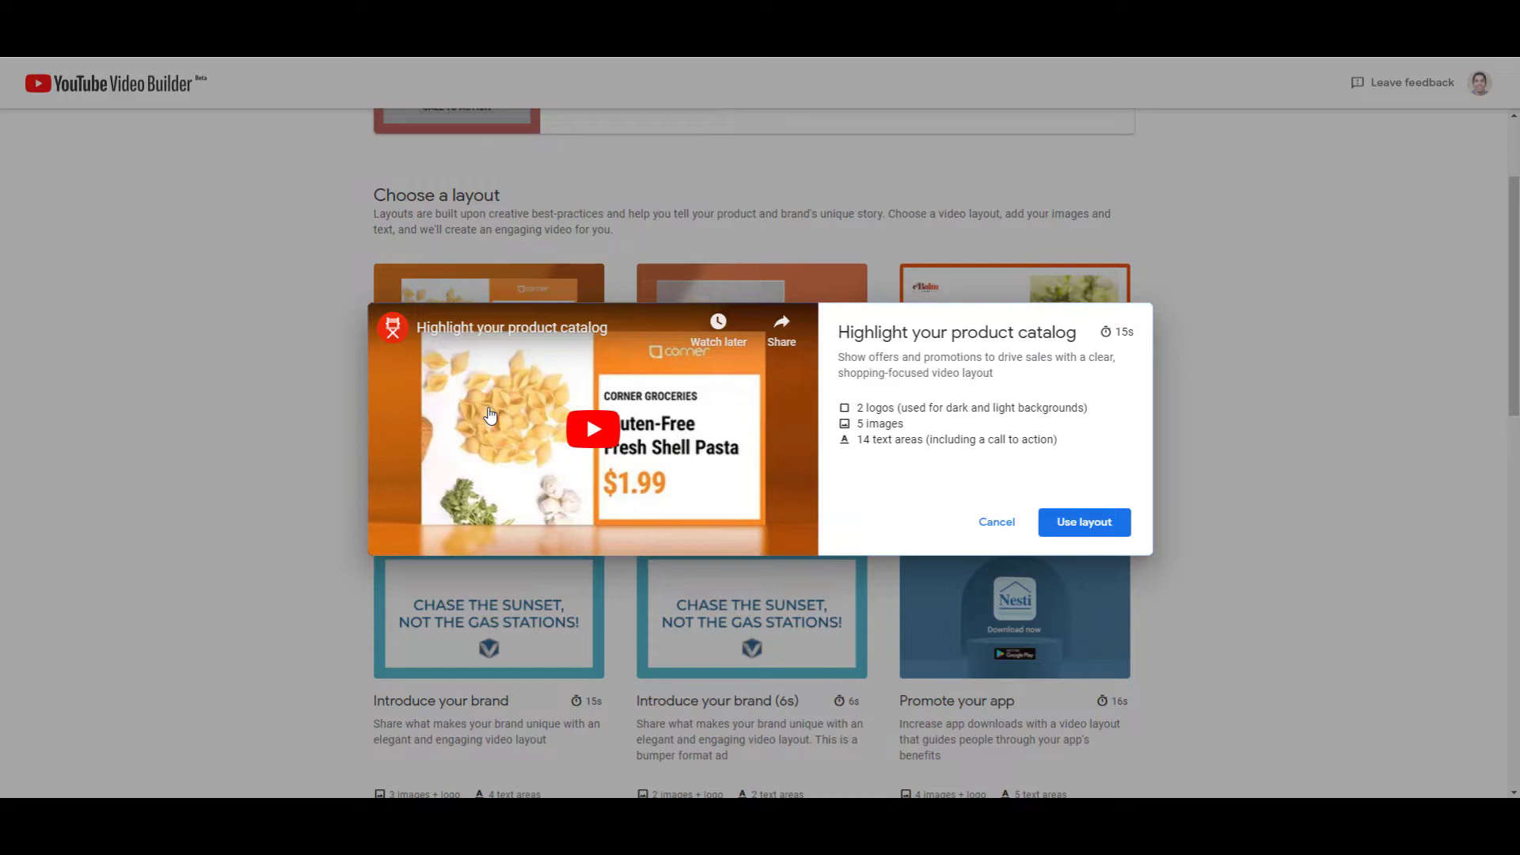
left_click(593, 428)
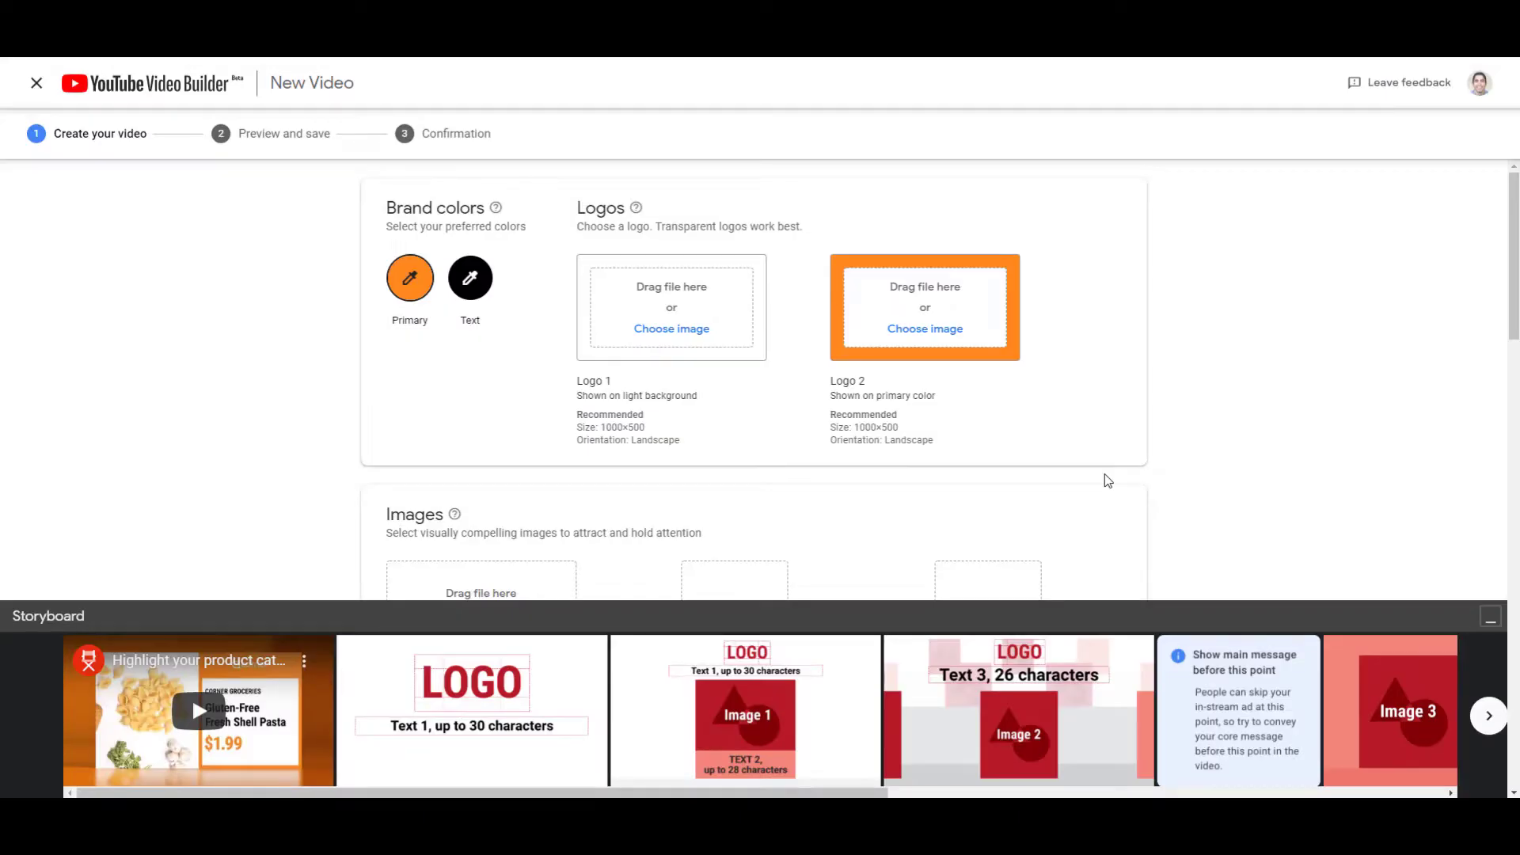
- Make the primary colour red (Green and Blue 30) and upload LEGO Star Wars and LEGO logos
left_click(409, 277)
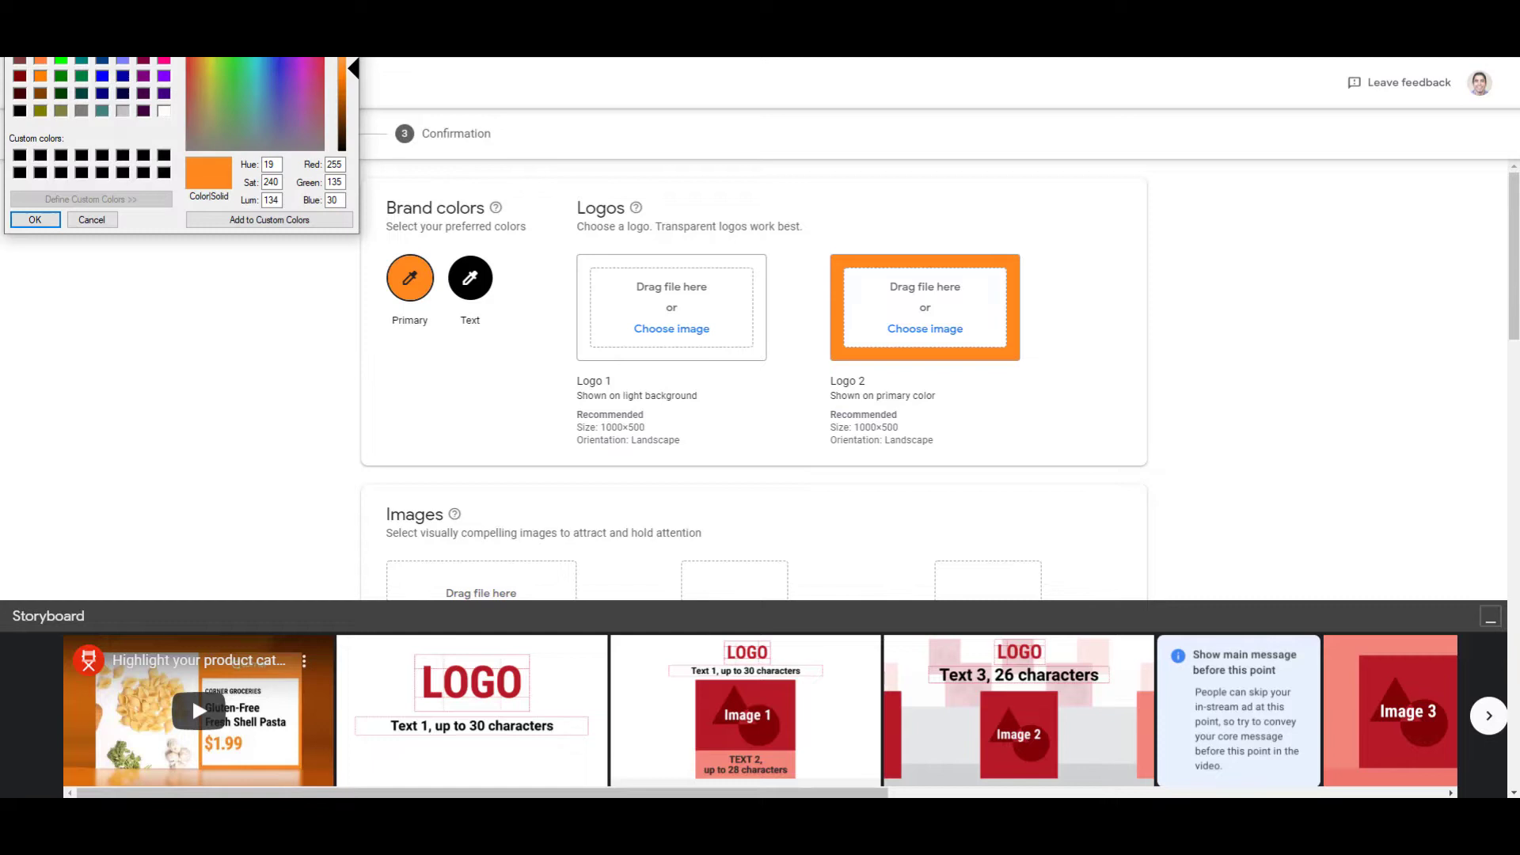
type("30")
left_click(35, 221)
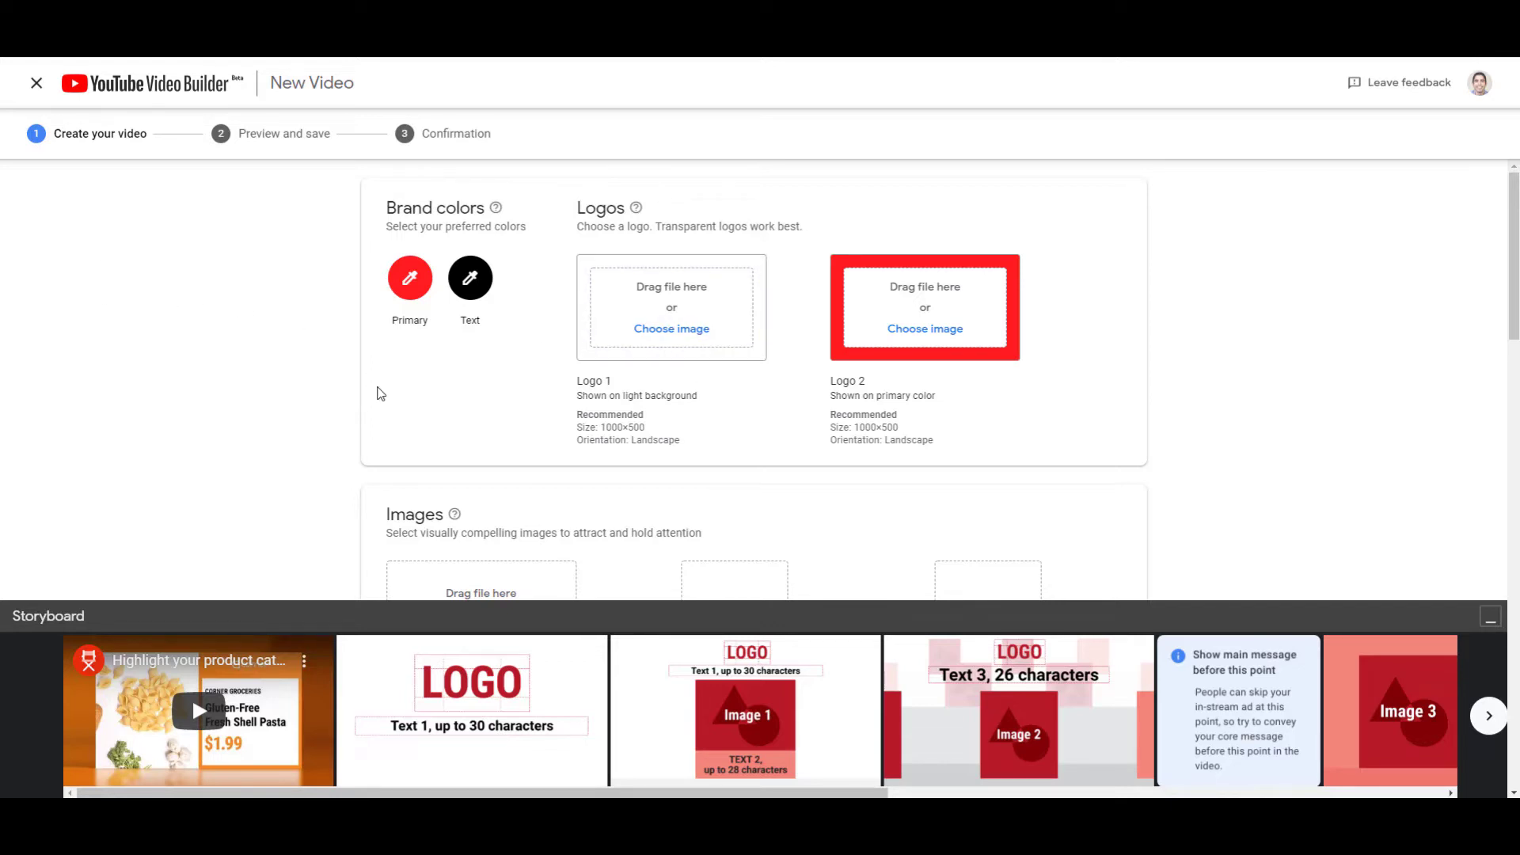
left_click(696, 332)
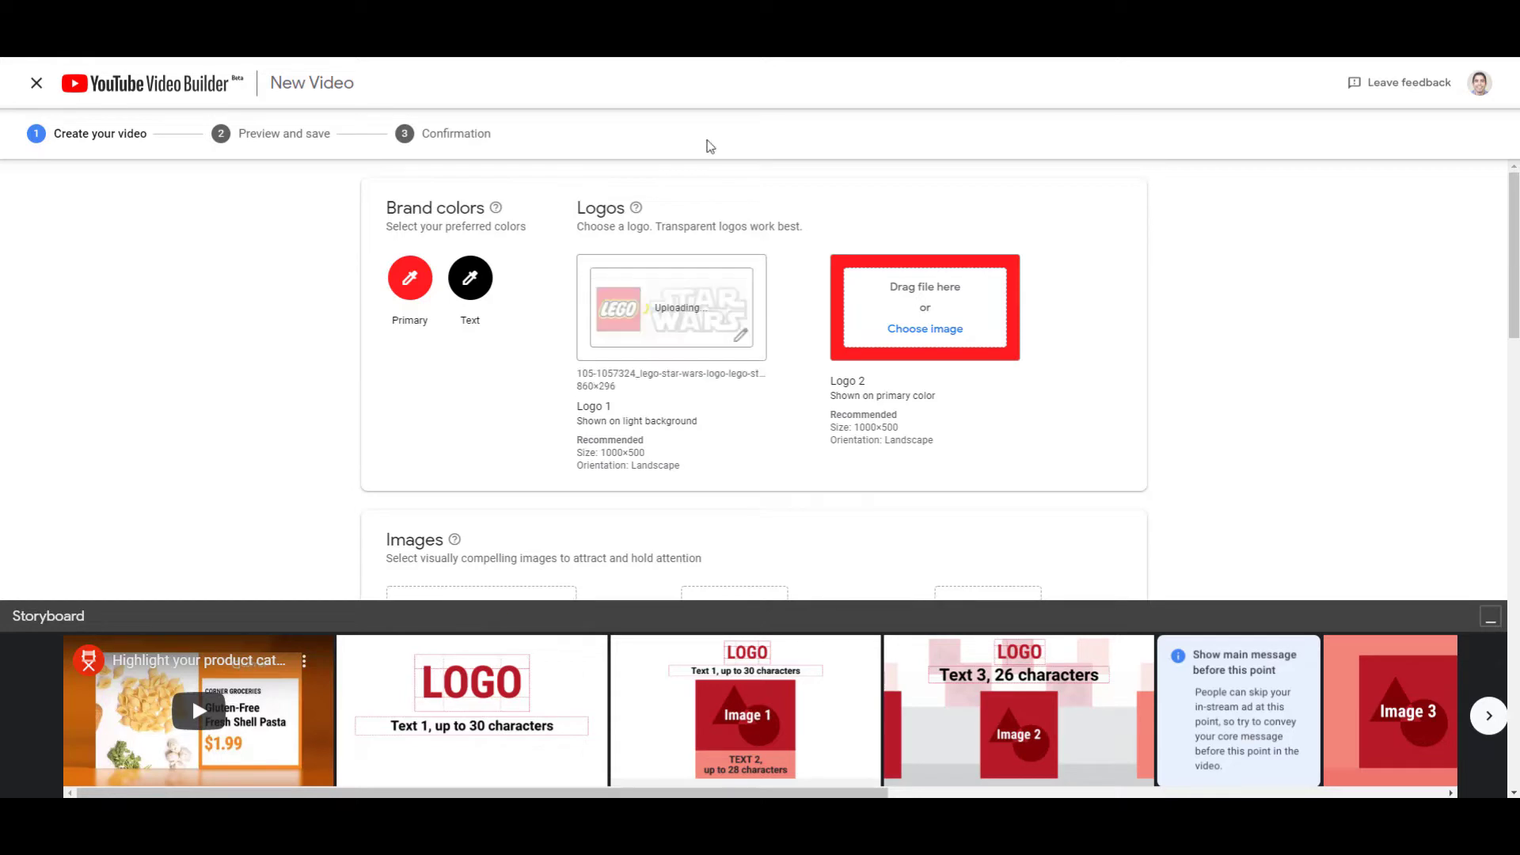
left_click(921, 337)
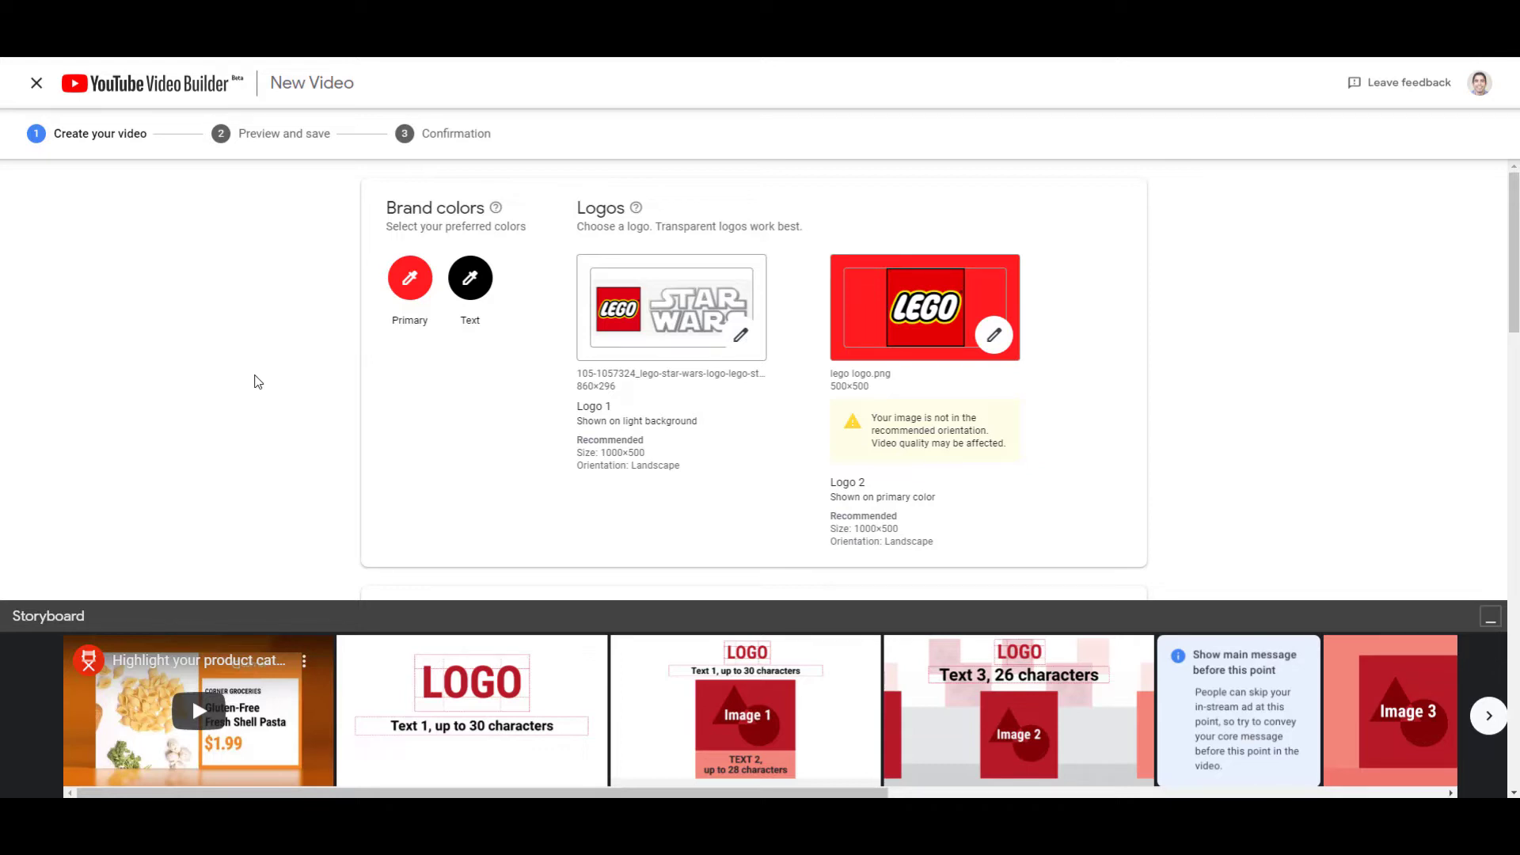
- Upload landscape1 (2).jpg, yoda.jpg, emperor mini fig 2.jpg, brickheadz.png and Ultimate Collector Series.jpg as Images 1–5
scroll(257, 383, "down", 5)
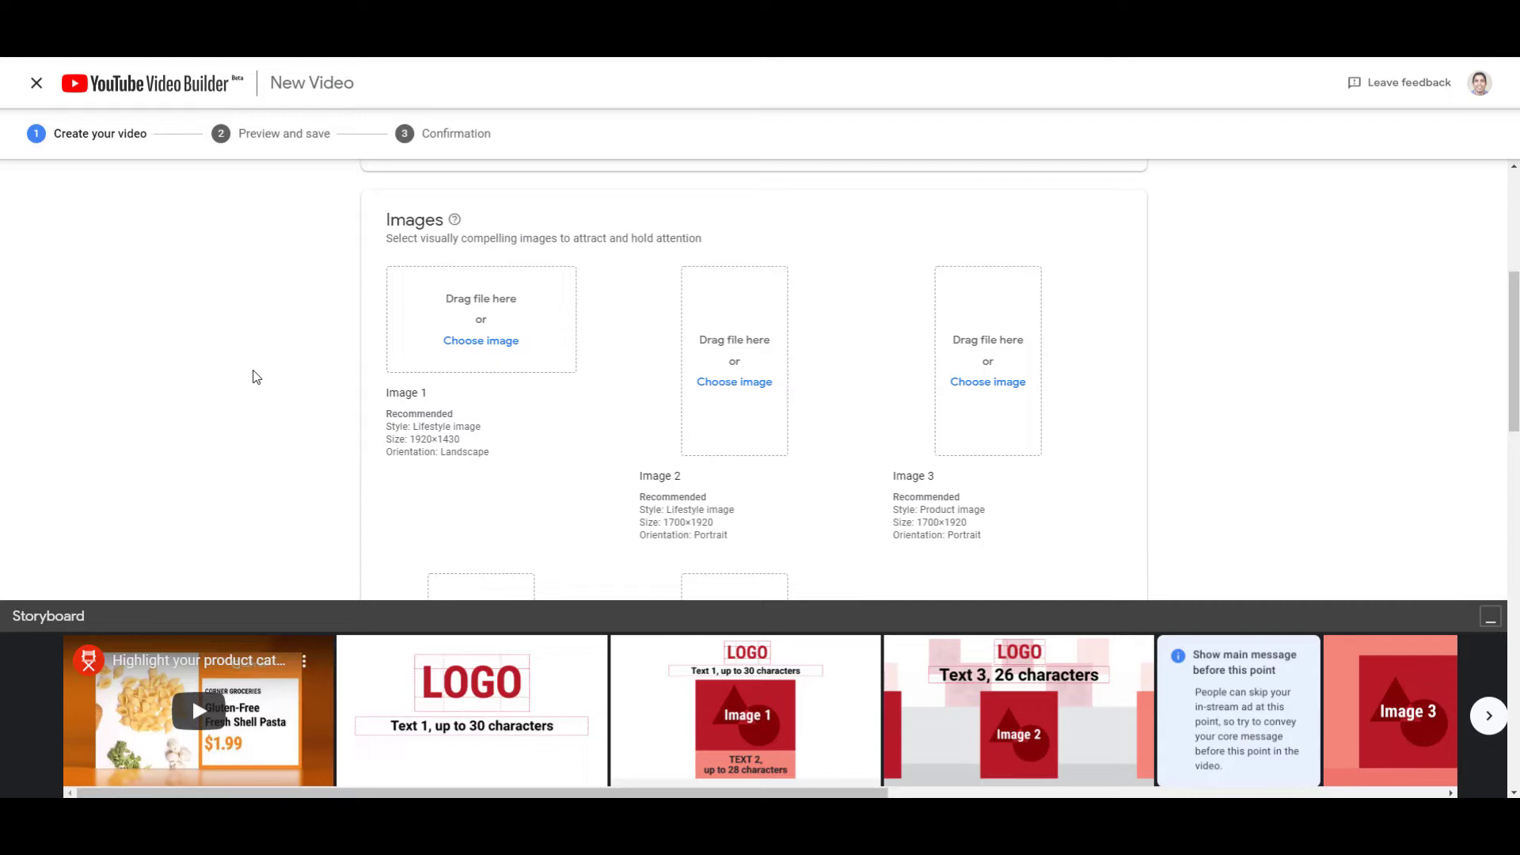
scroll(257, 377, "down", 1)
left_click(485, 263)
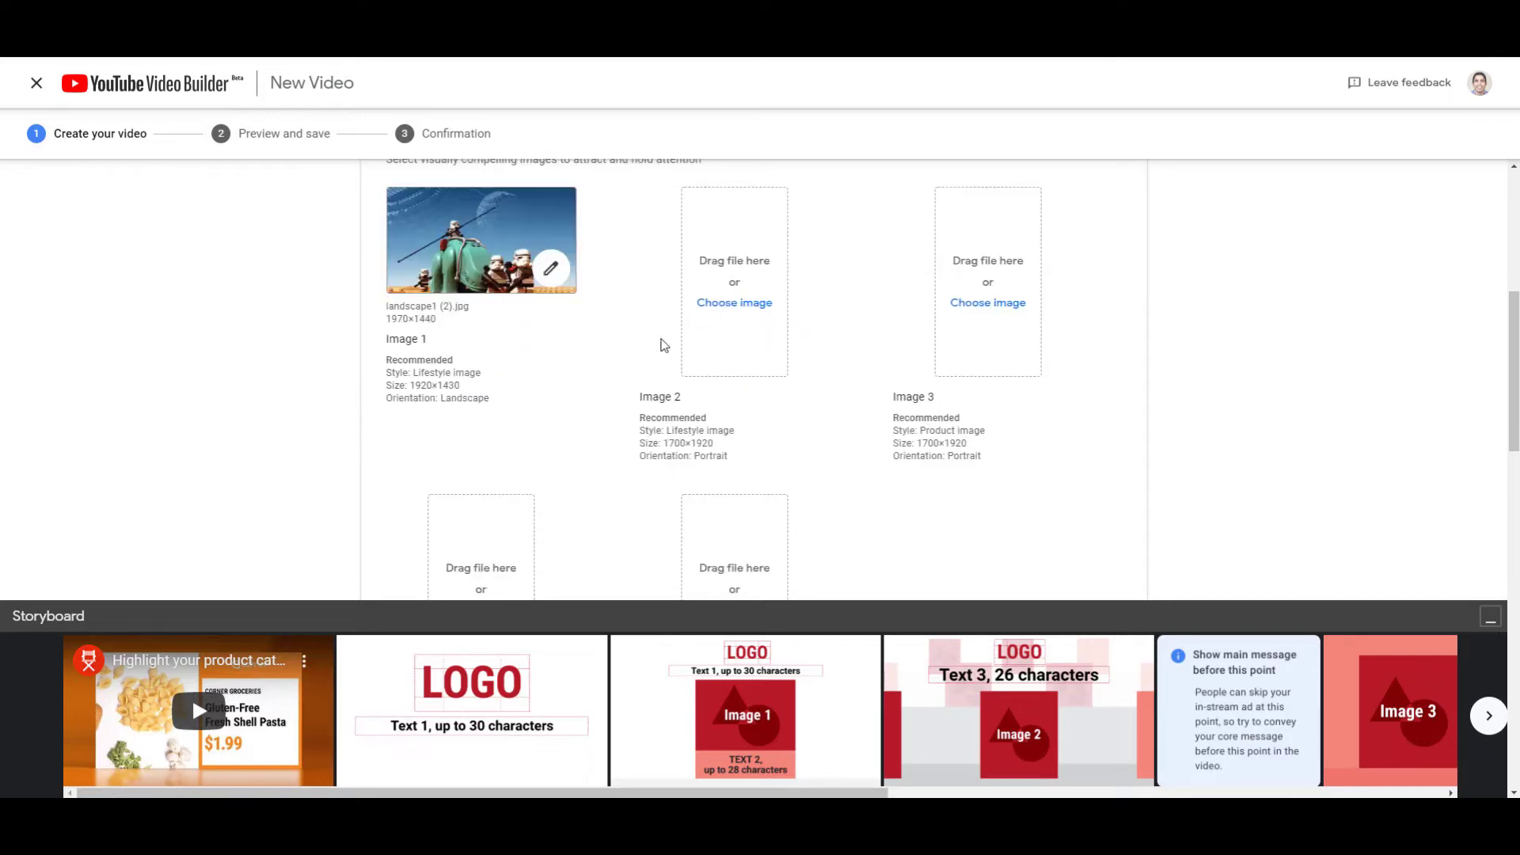
left_click(772, 304)
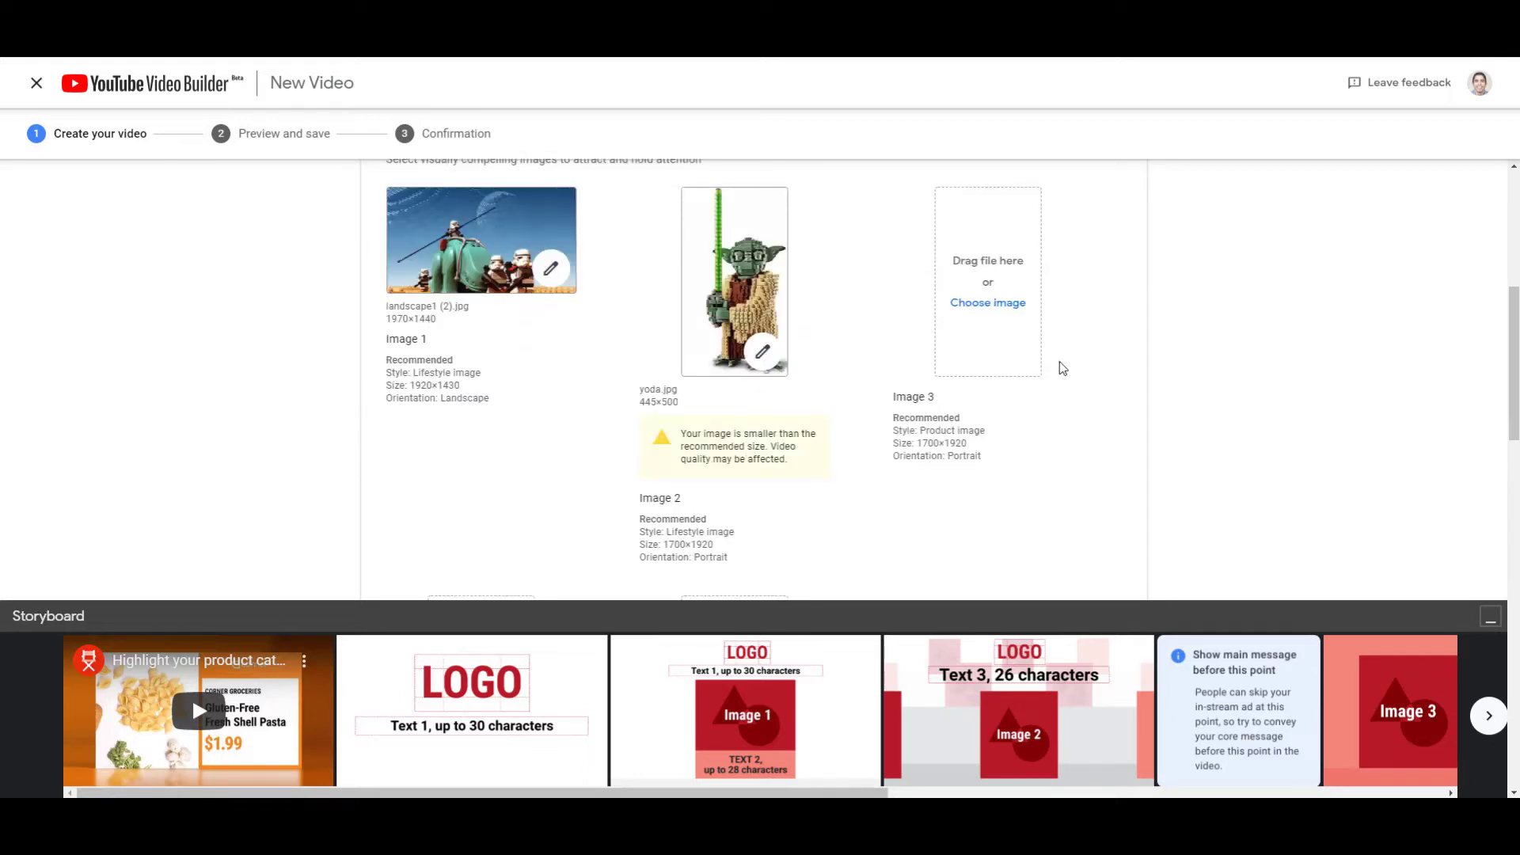
left_click(1005, 311)
scroll(577, 373, "down", 3)
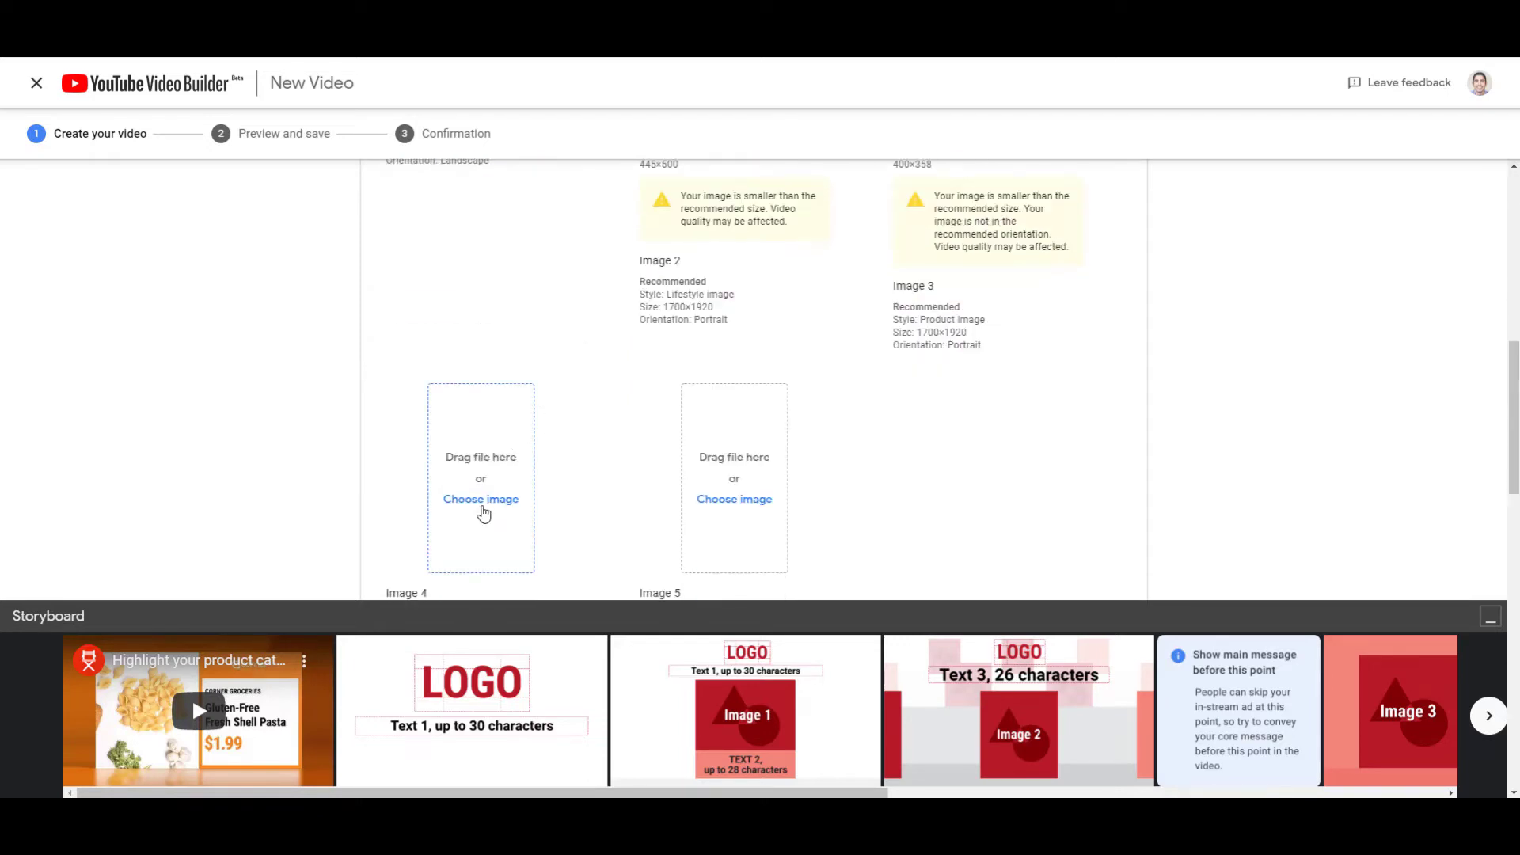
left_click(485, 512)
scroll(797, 386, "down", 2)
left_click(758, 341)
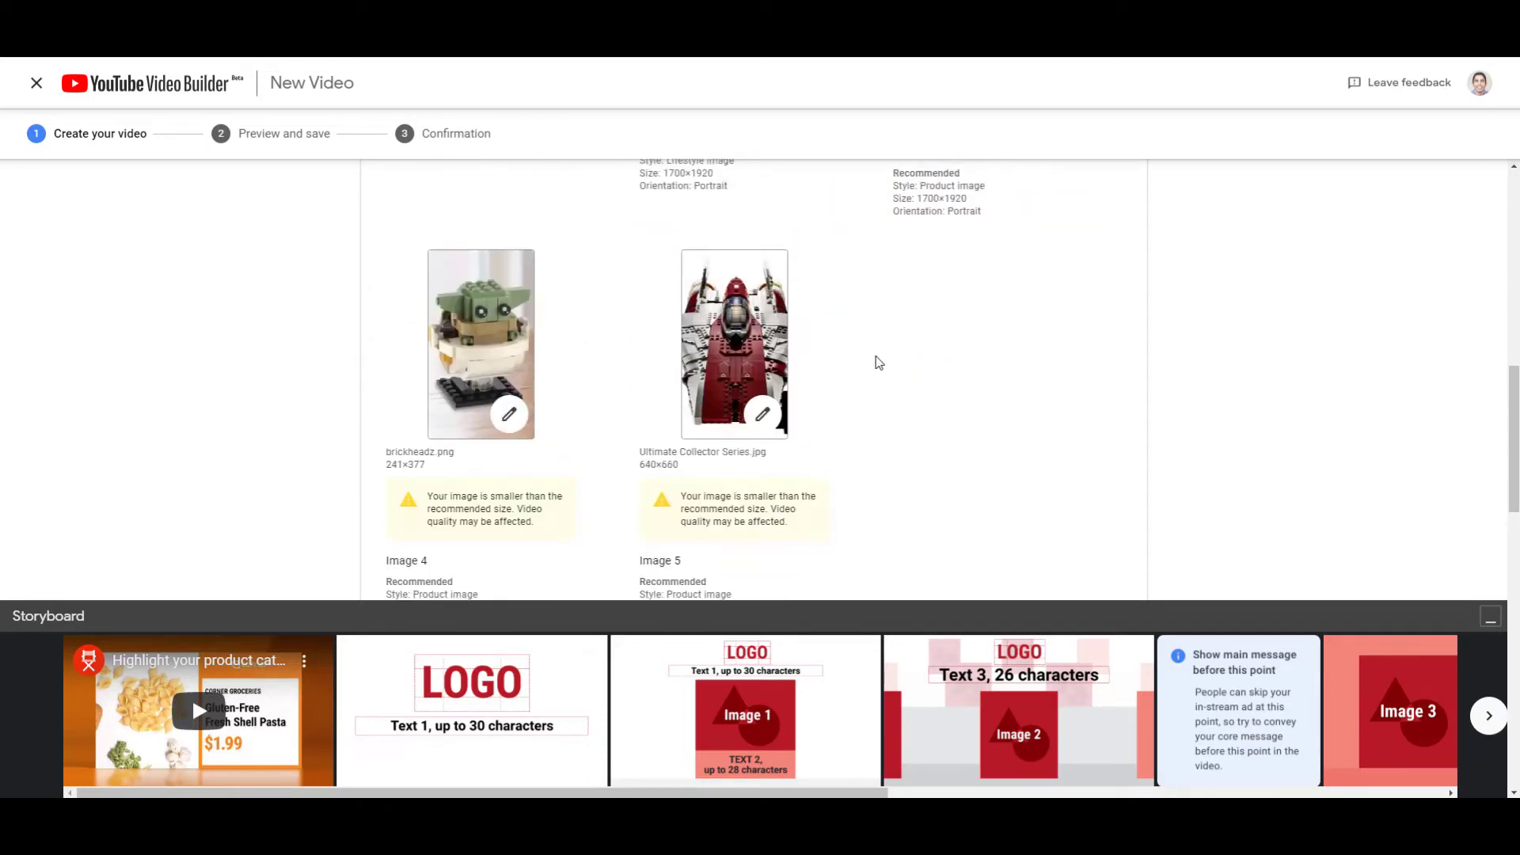
scroll(1052, 417, "up", 5)
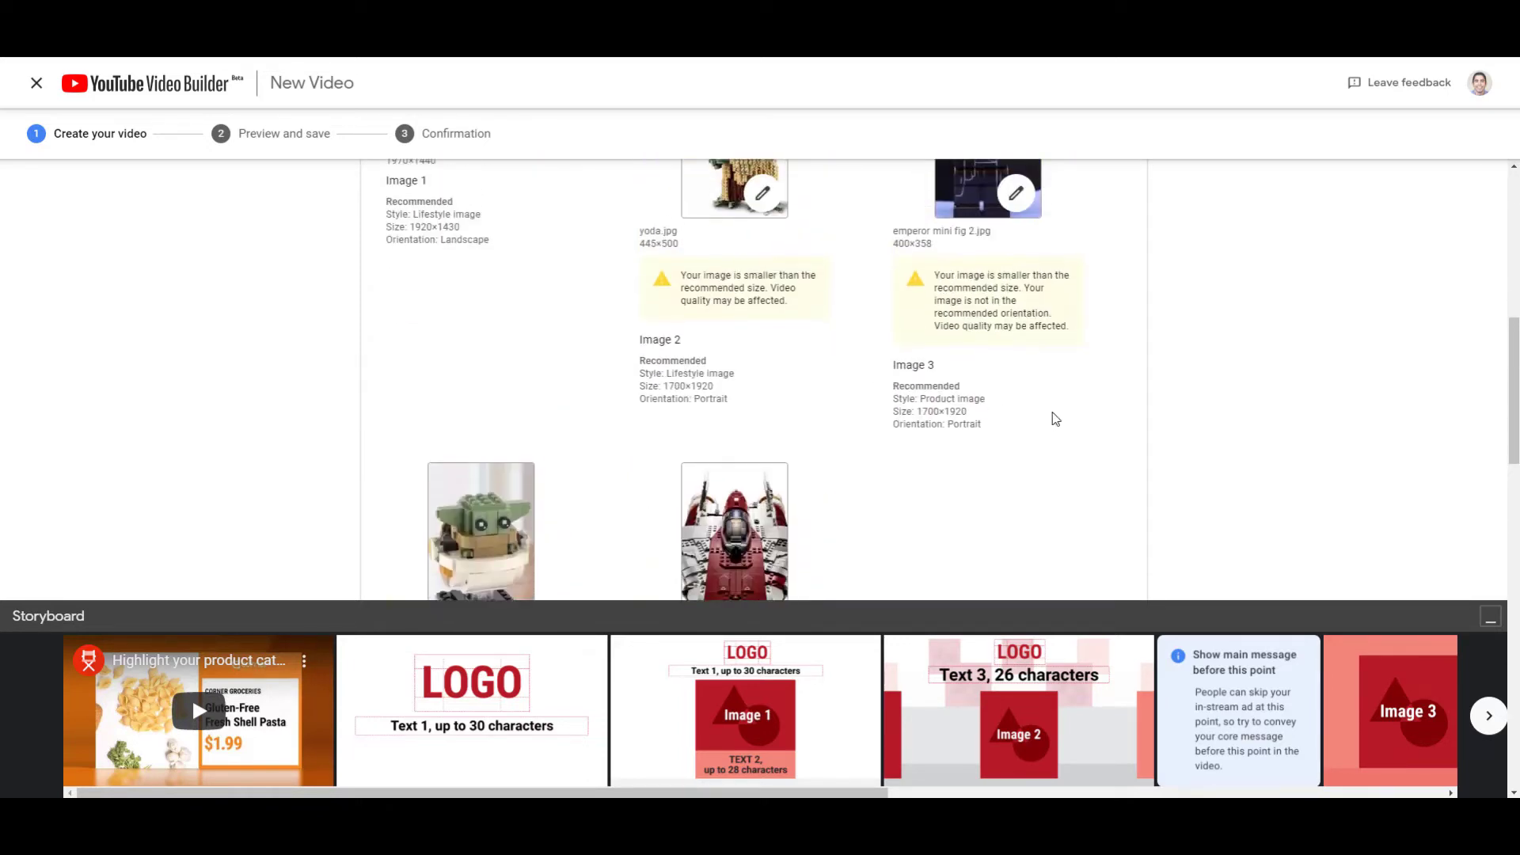
scroll(1063, 411, "up", 1)
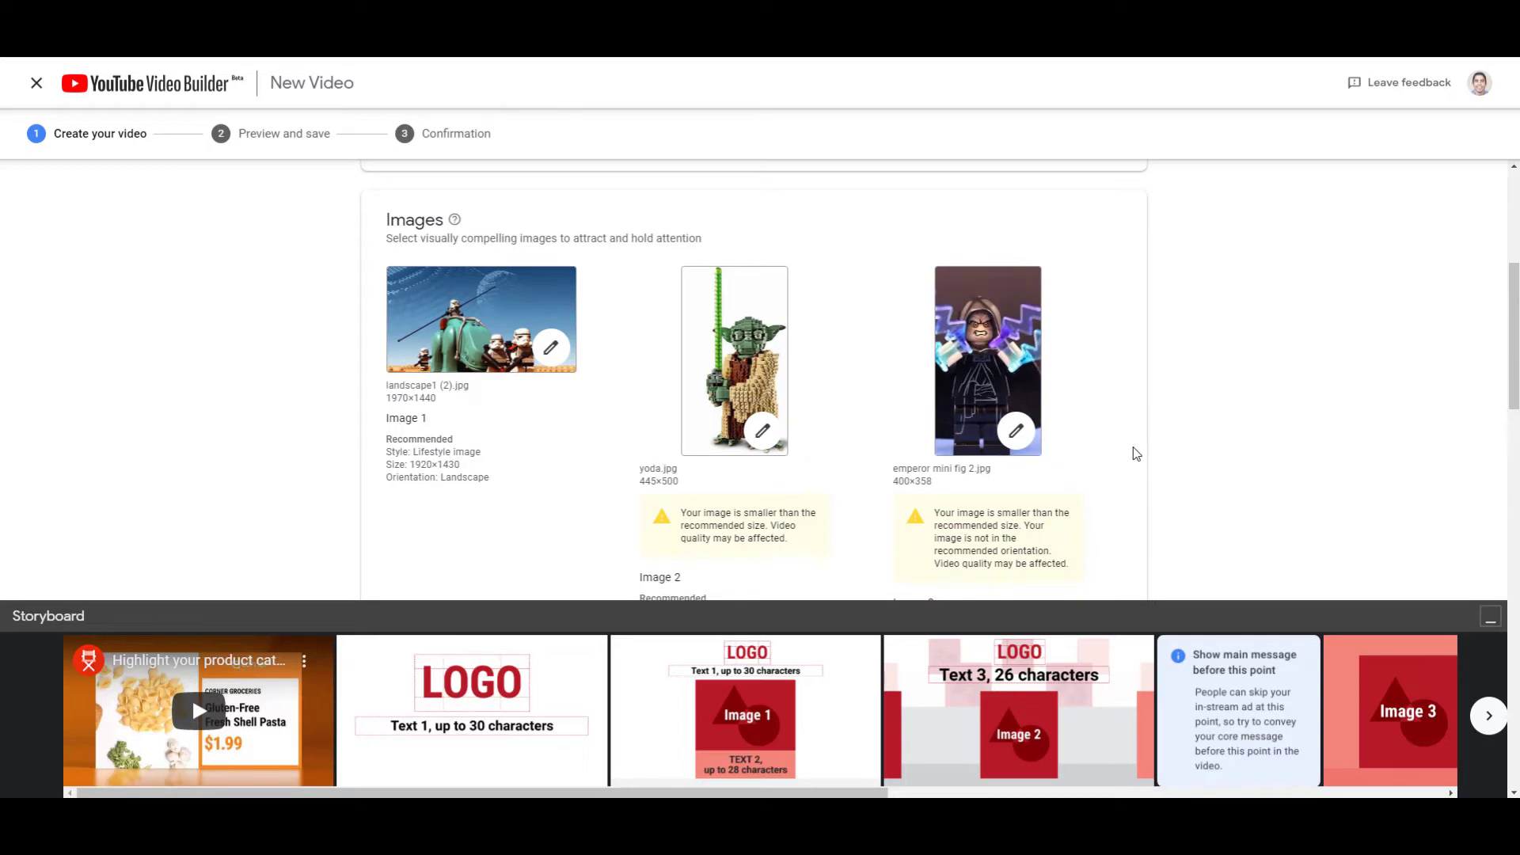
scroll(1136, 454, "down", 2)
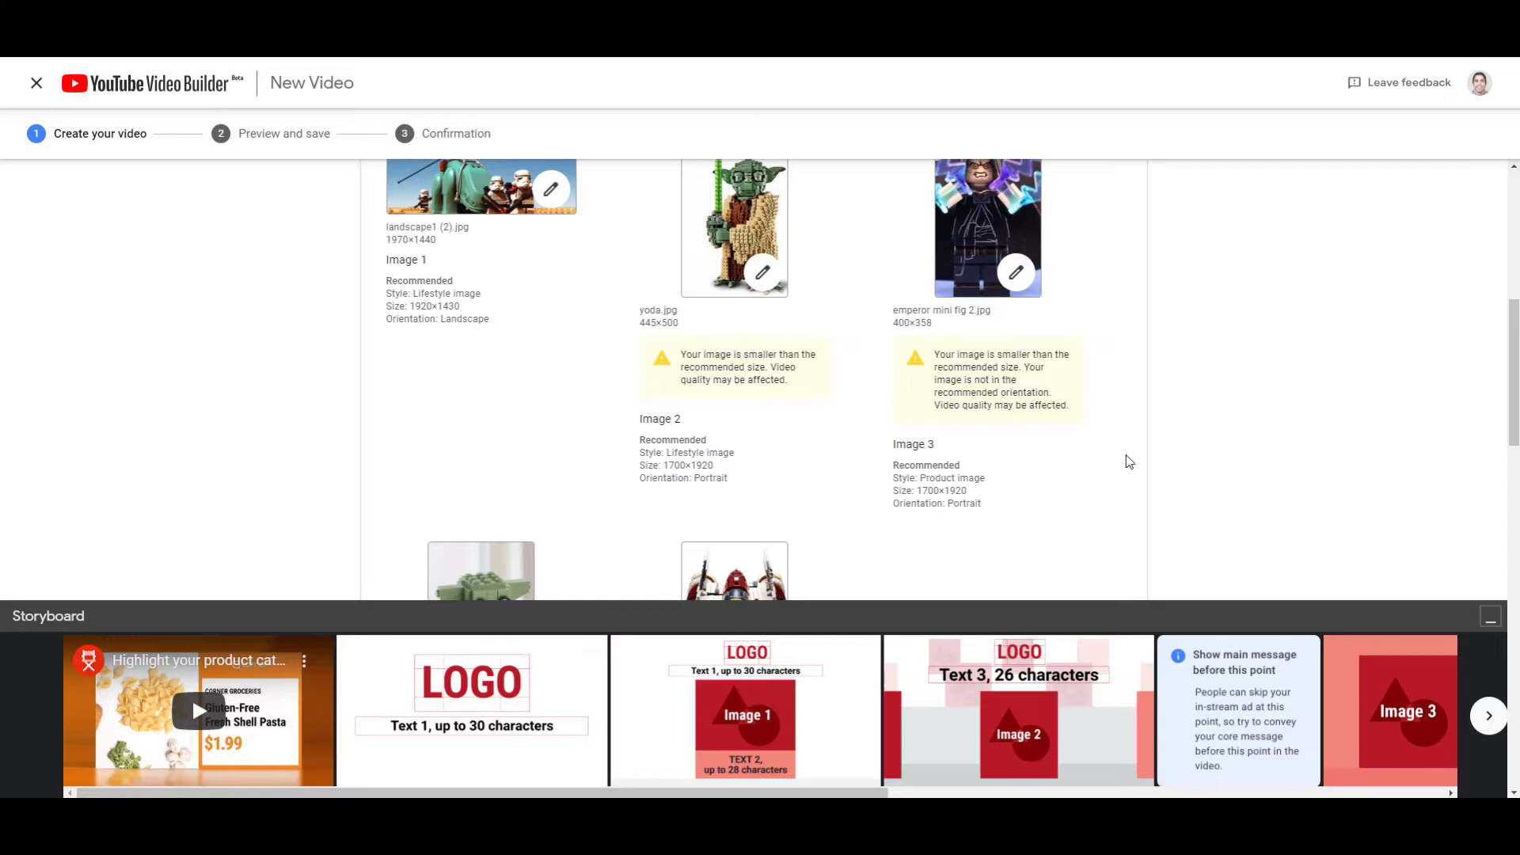
scroll(1128, 462, "down", 5)
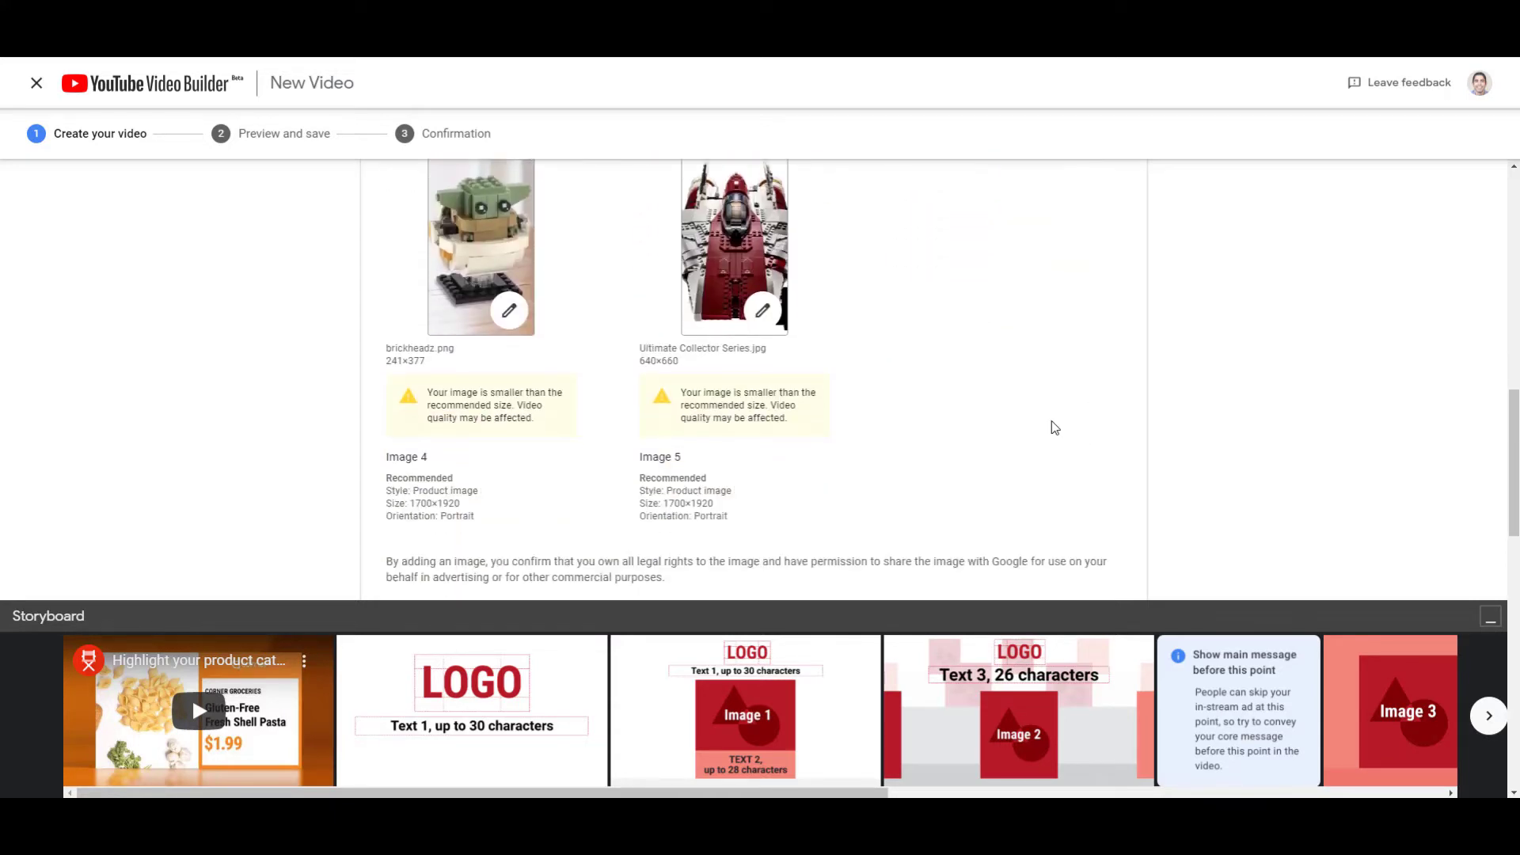
scroll(1055, 428, "down", 4)
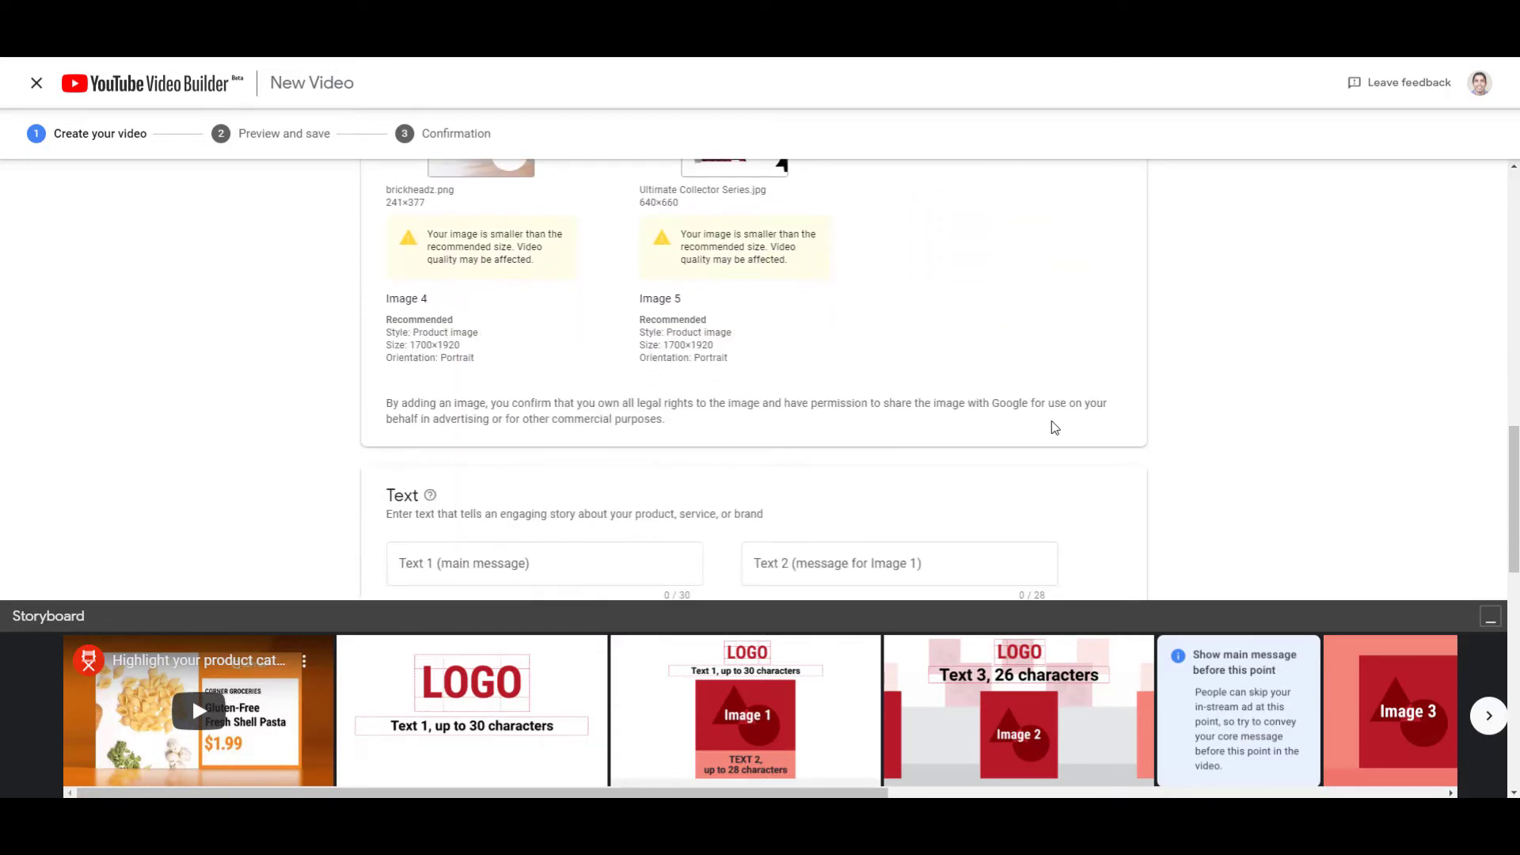
- Enter the ad text, from 'Star Wars LEGO Sale' through the 'Order Online' / 'Get Free Shipping' call to action
scroll(1167, 448, "down", 2)
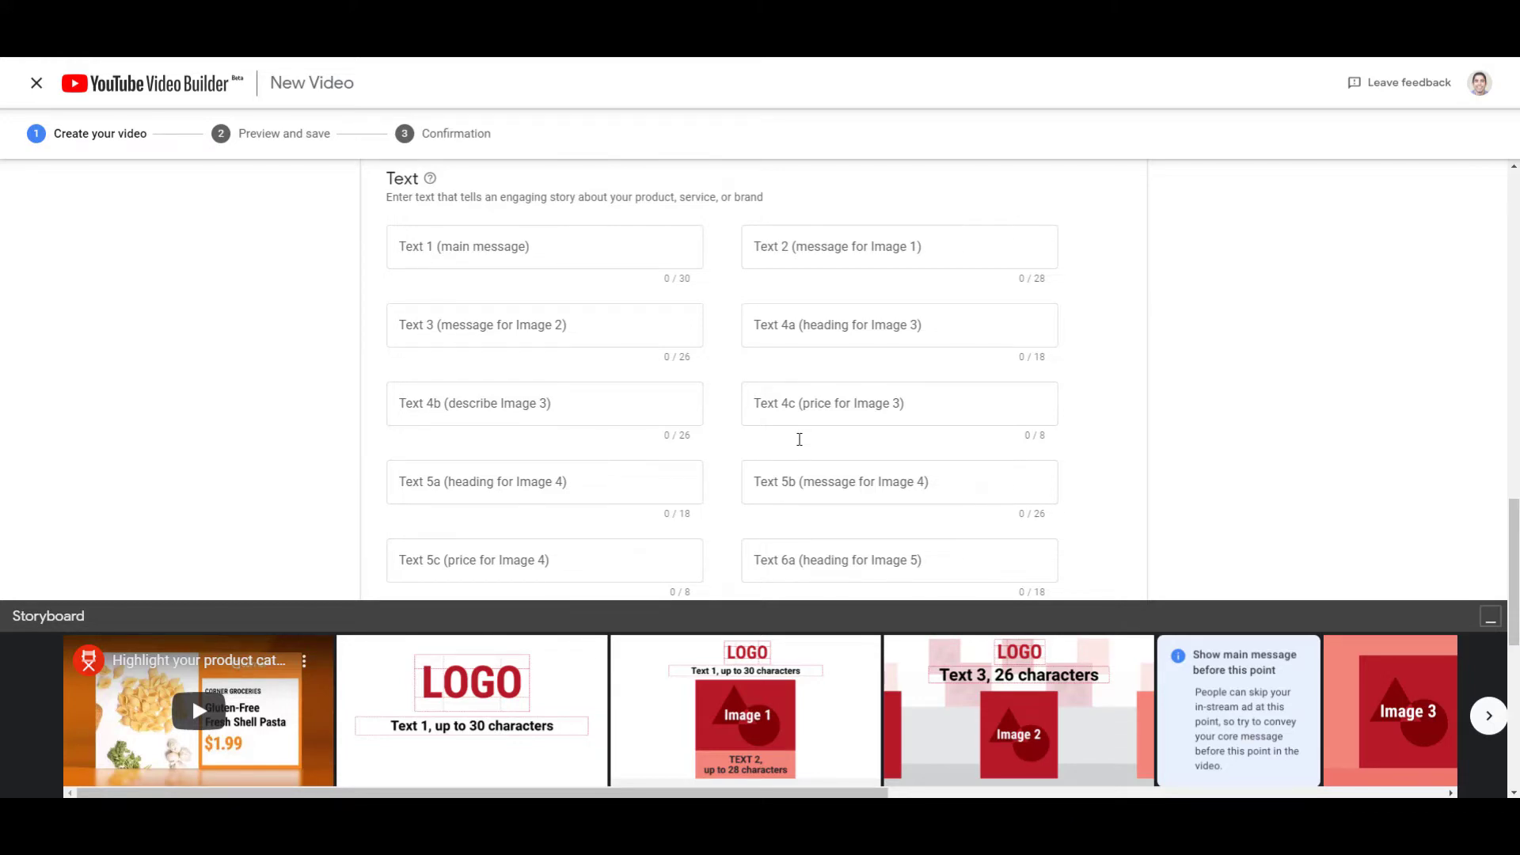
type("Star Wars LEGO Sale\tBest Prices in the Galaxy\tDesigns You Will Find\tMini Figs\tHundreds of Characters\t$5.99\tBrickHeadz\tBaby Yoda and Mando\t$19.99\tCollector Series\tNEW A-Wing\t$199.99\tOrder Online\tGet Free Shipping")
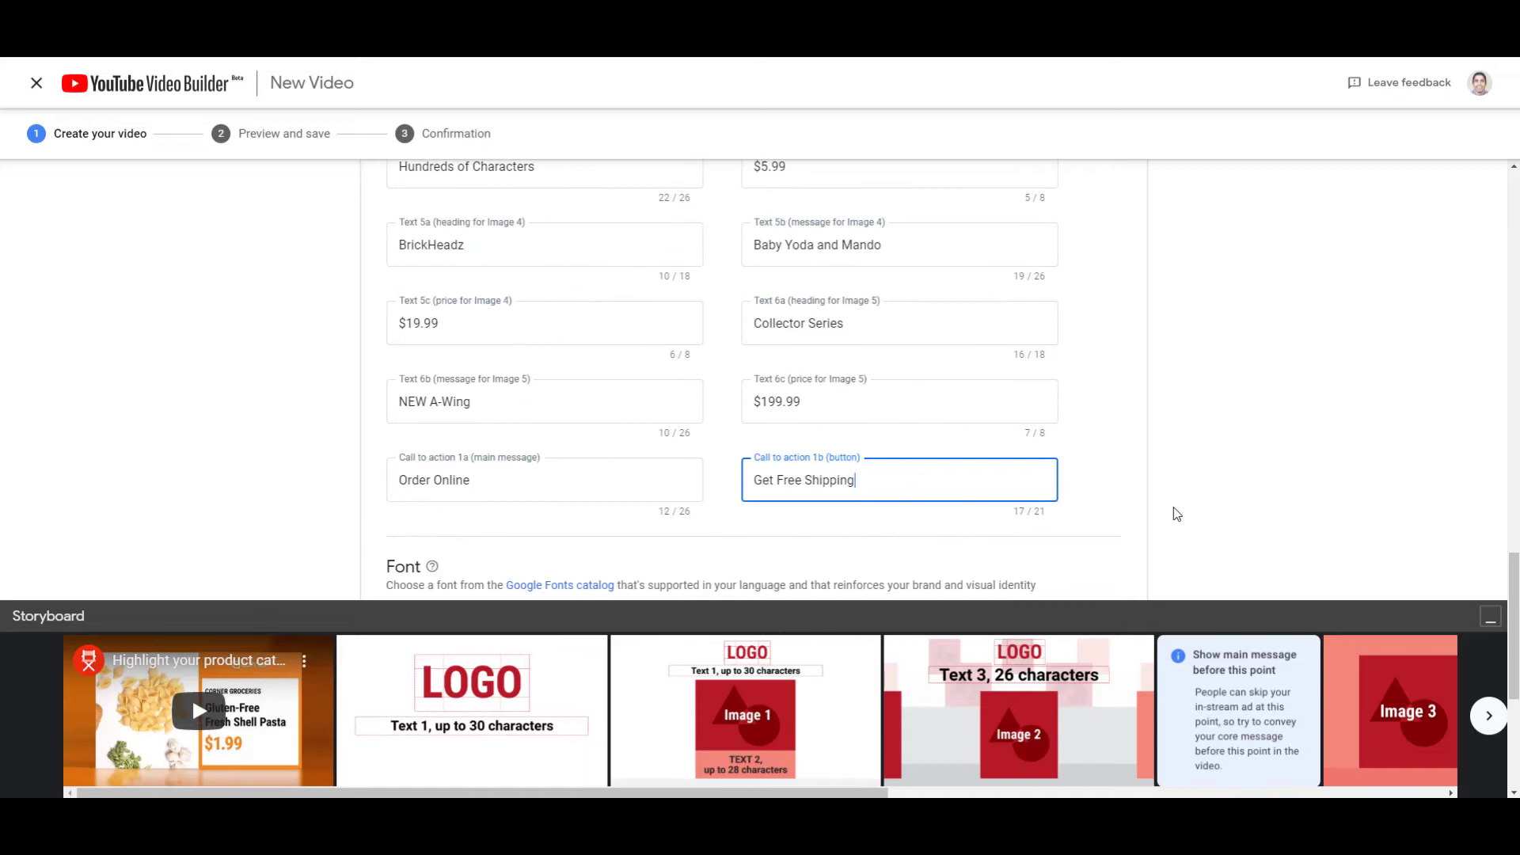
left_click(1243, 497)
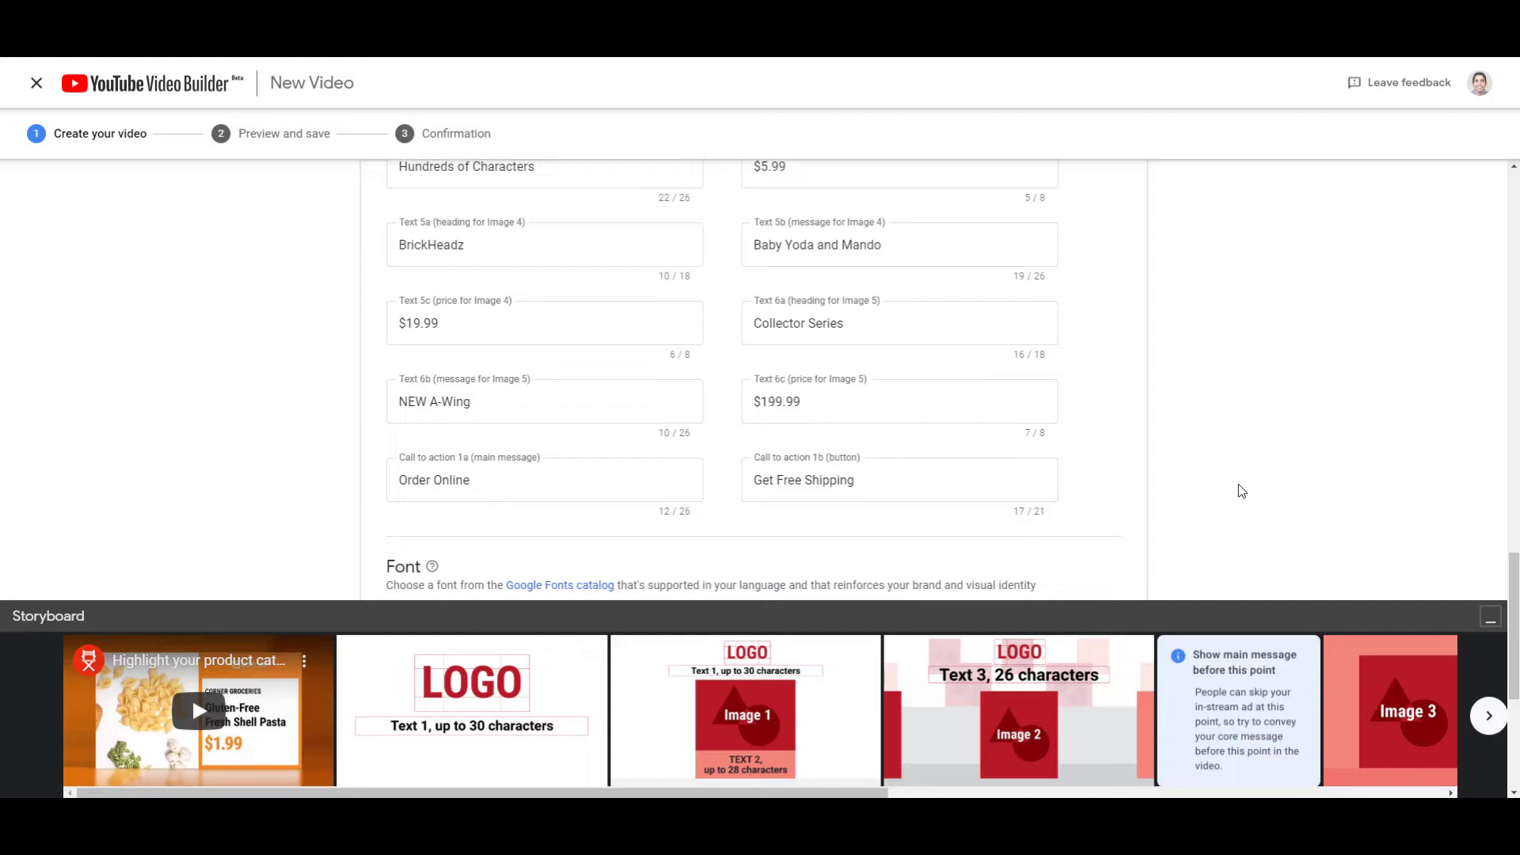
- Re-select Roboto Condensed Bold as the font and set the music to Almost August
scroll(1241, 489, "down", 3)
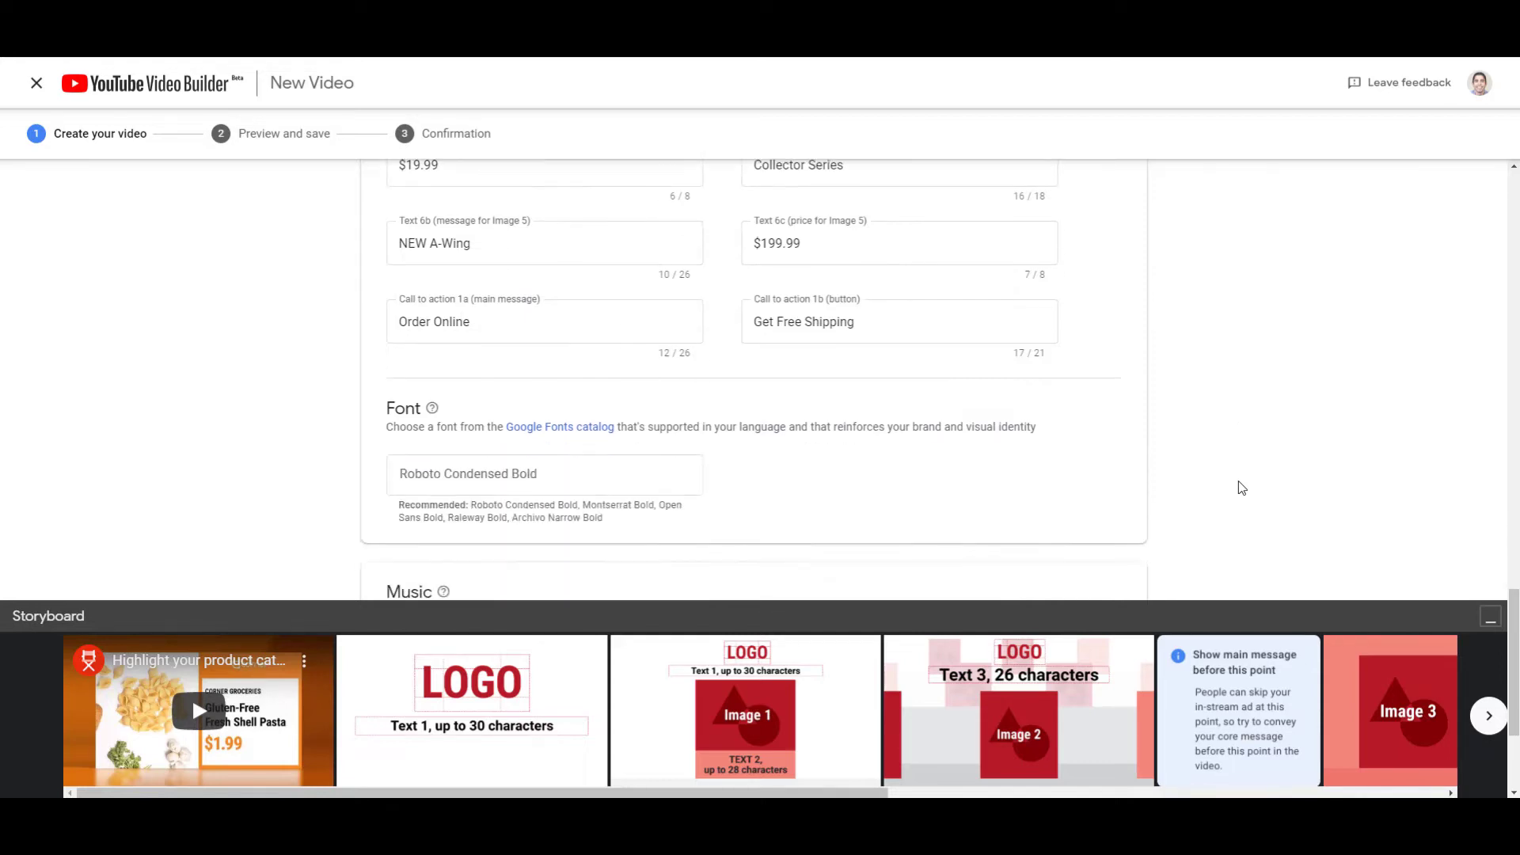
scroll(1241, 485, "down", 1)
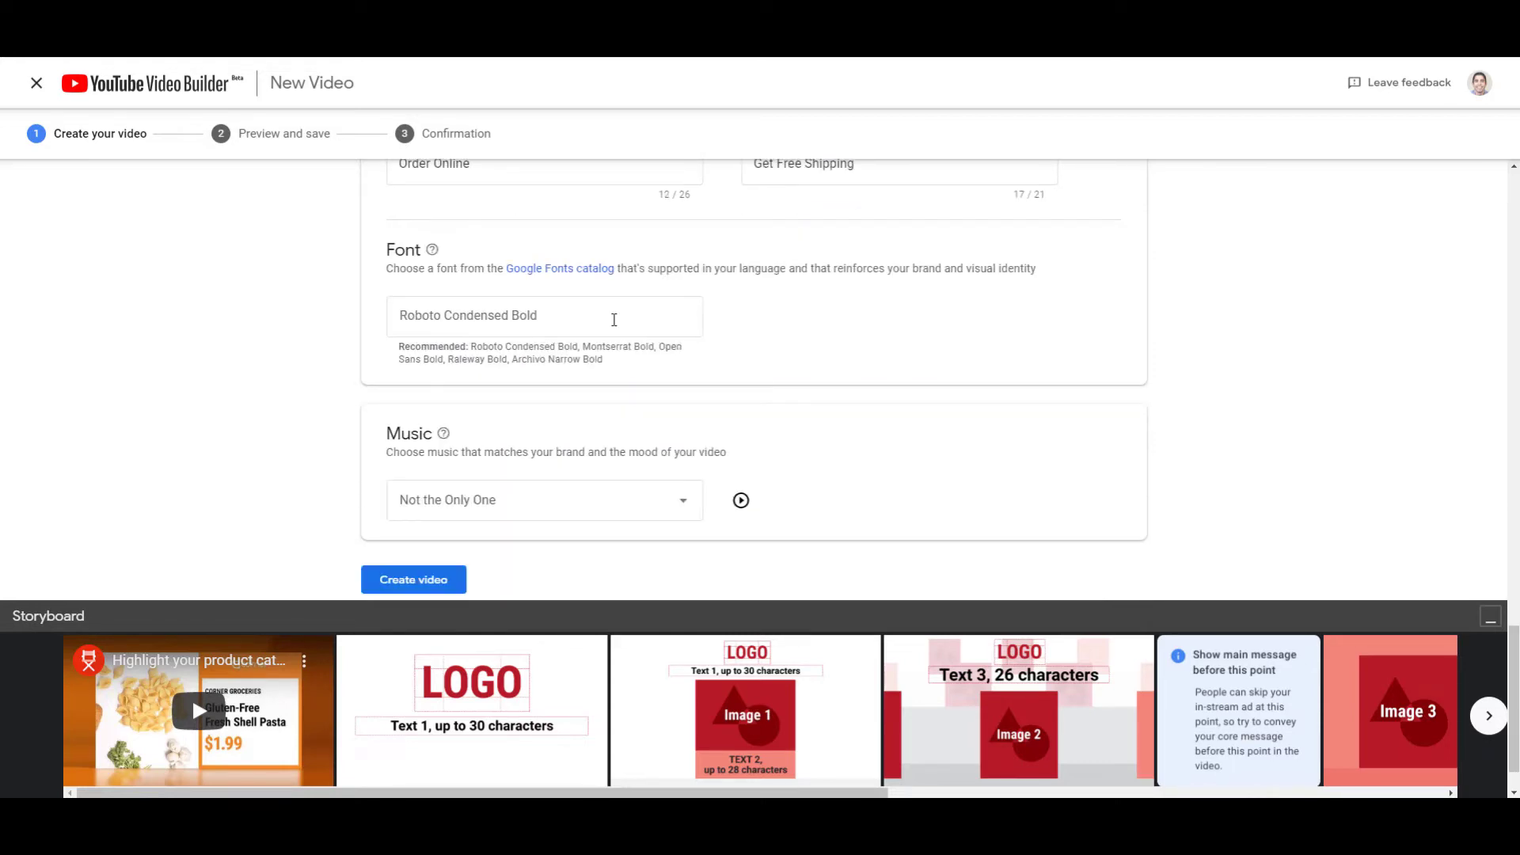
left_click(613, 319)
key("ctrl+c")
key("BackSpace")
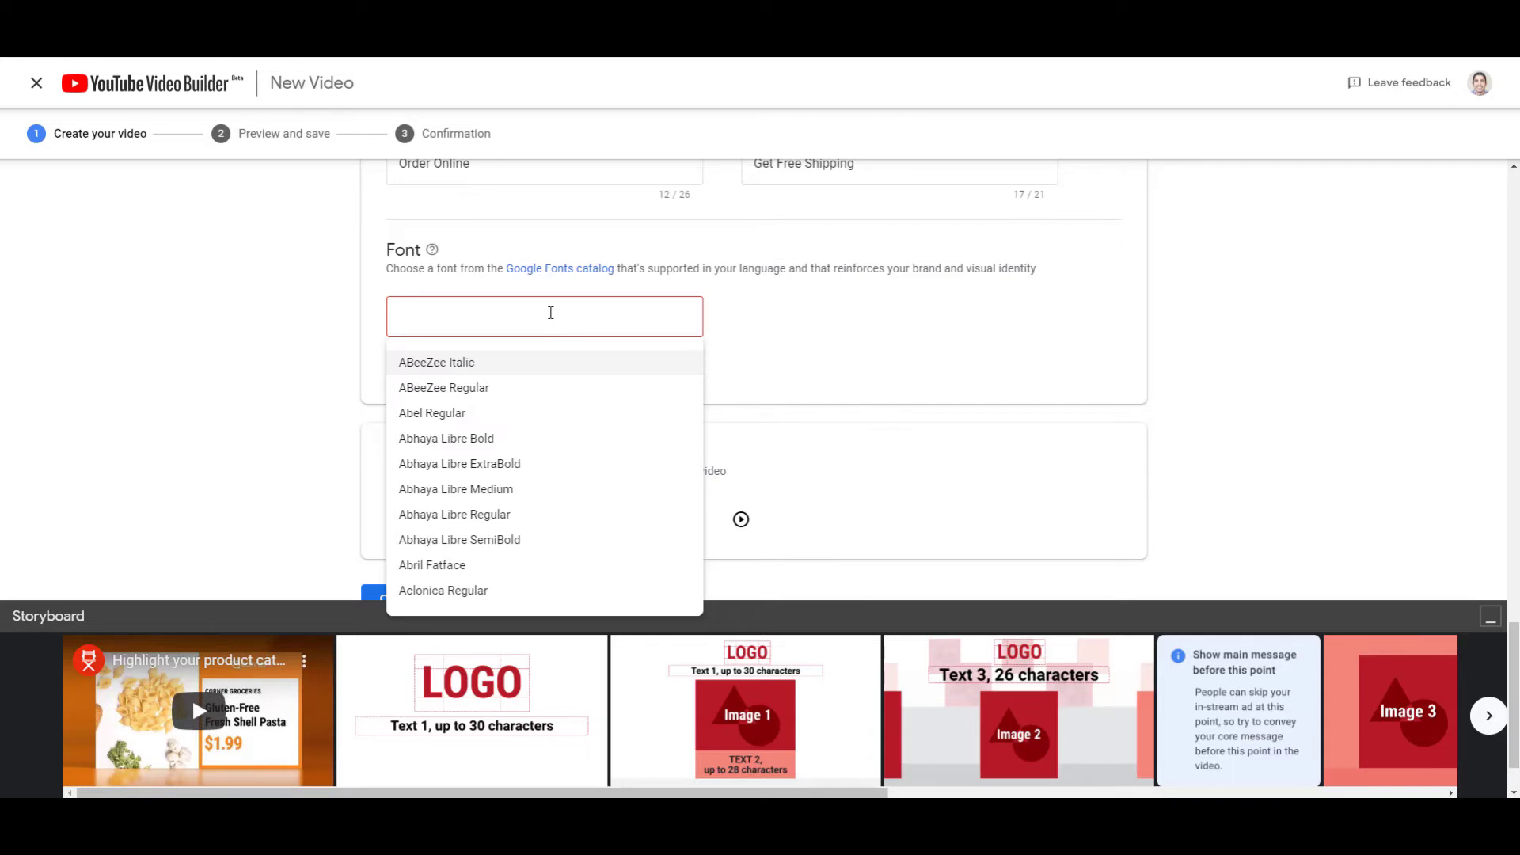
key("ctrl+v")
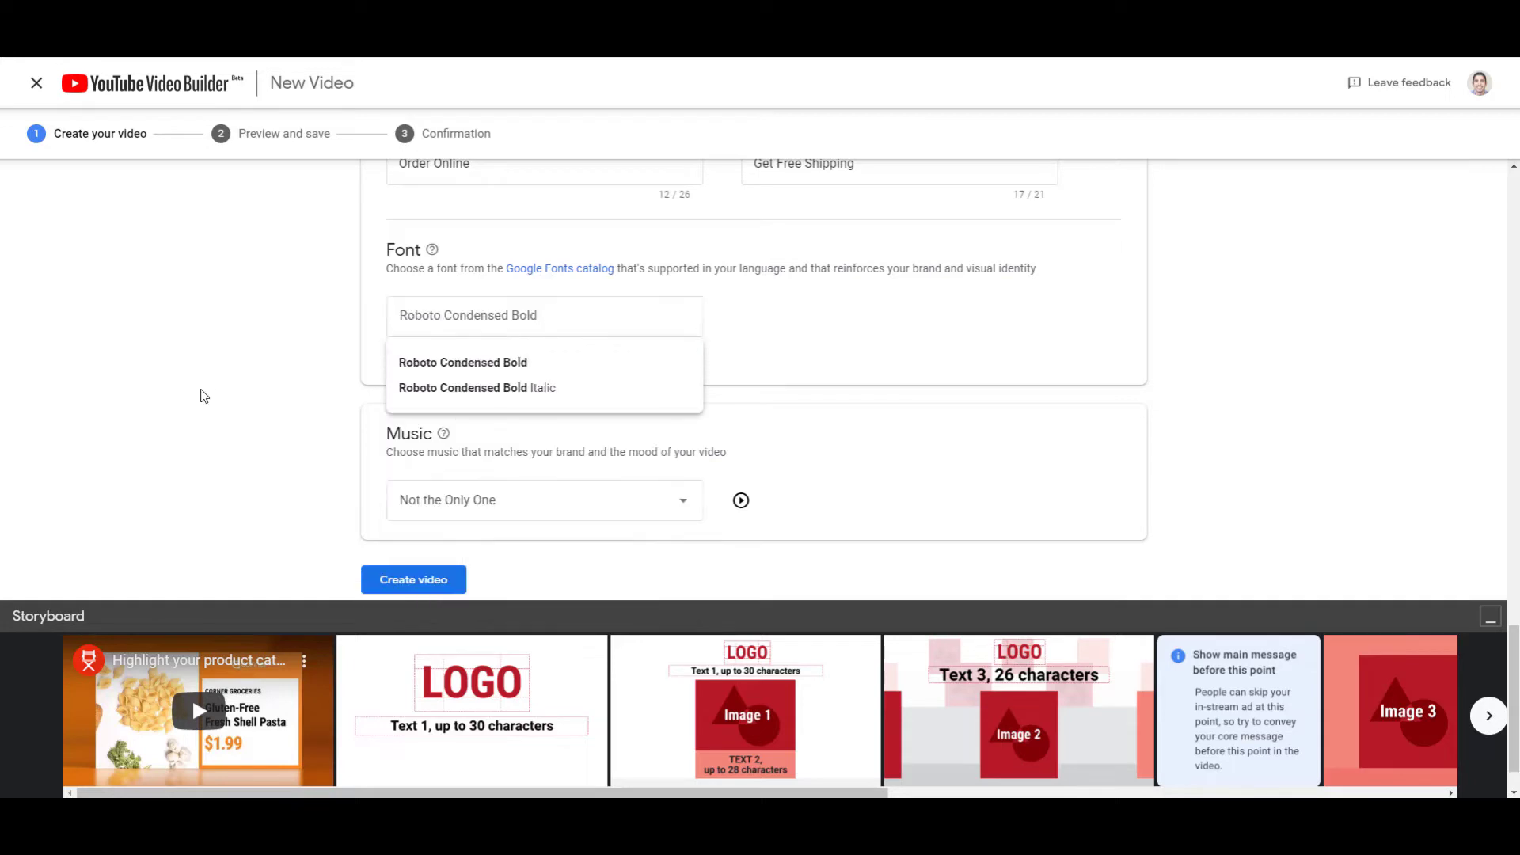
left_click(202, 392)
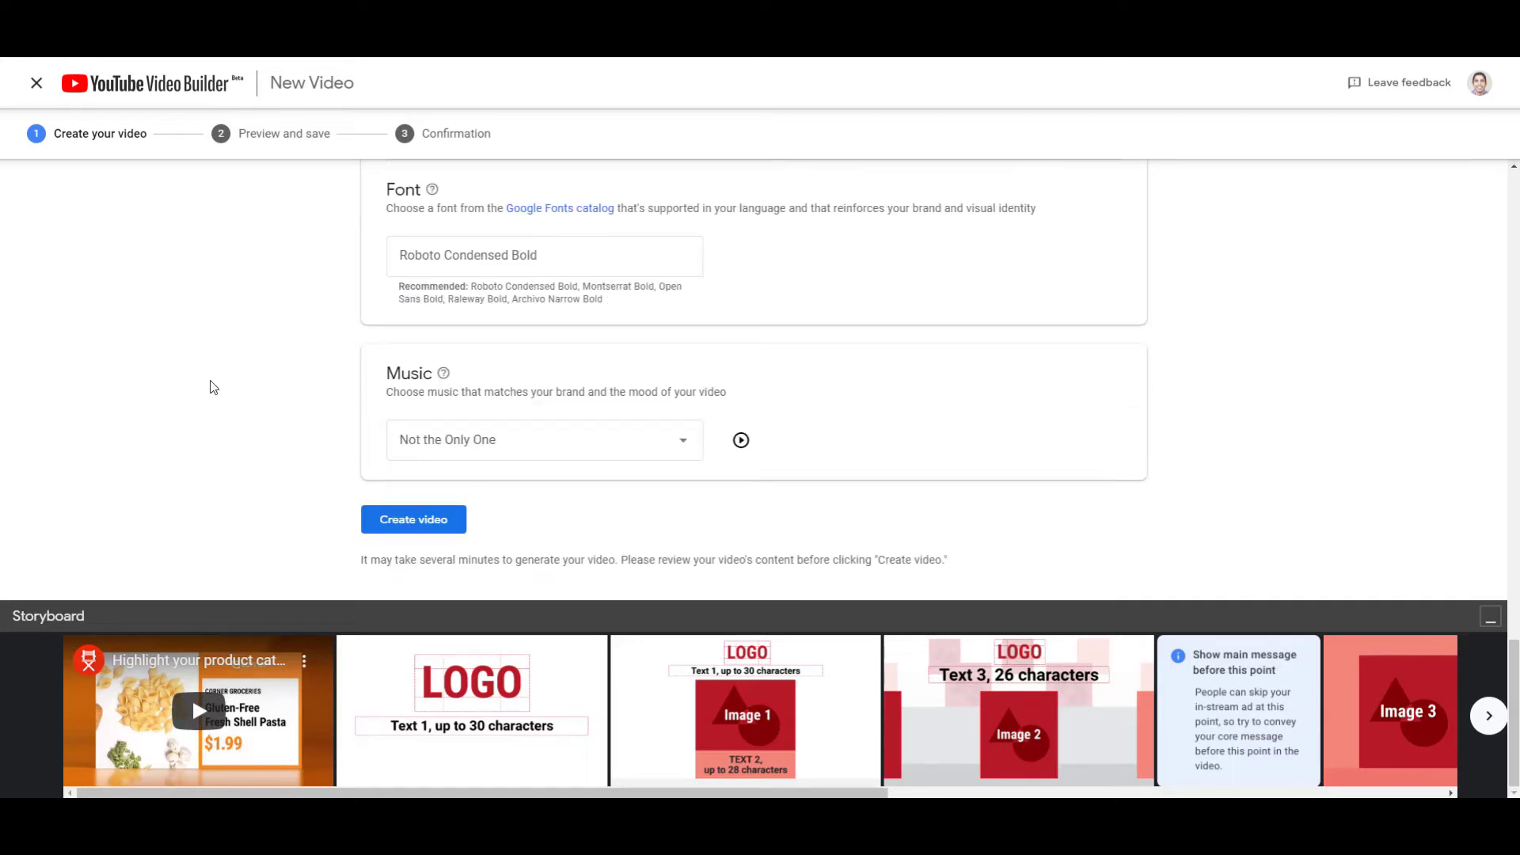
left_click(665, 453)
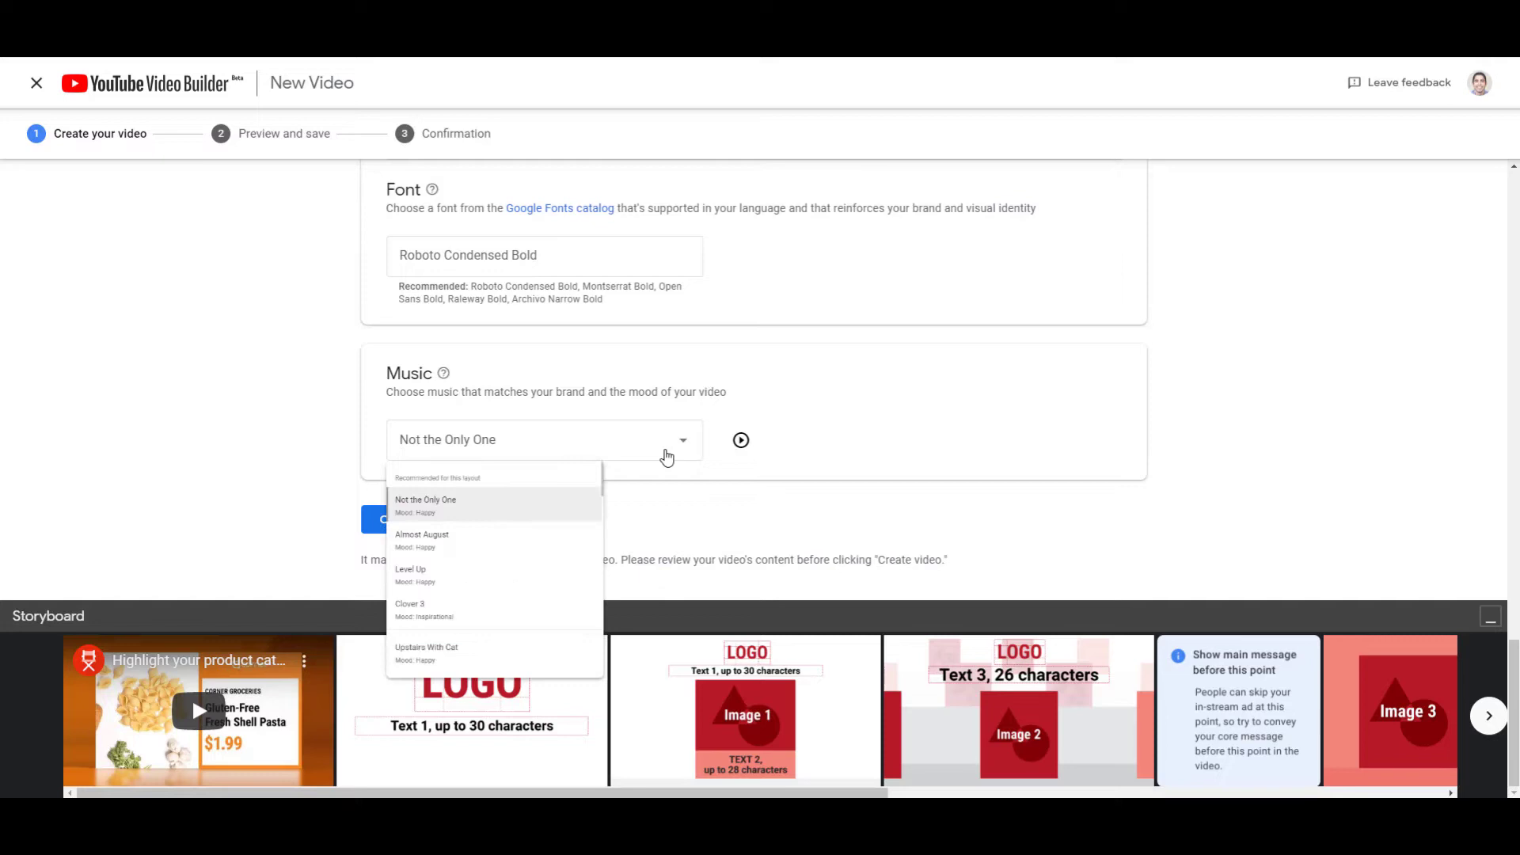
left_click(602, 475)
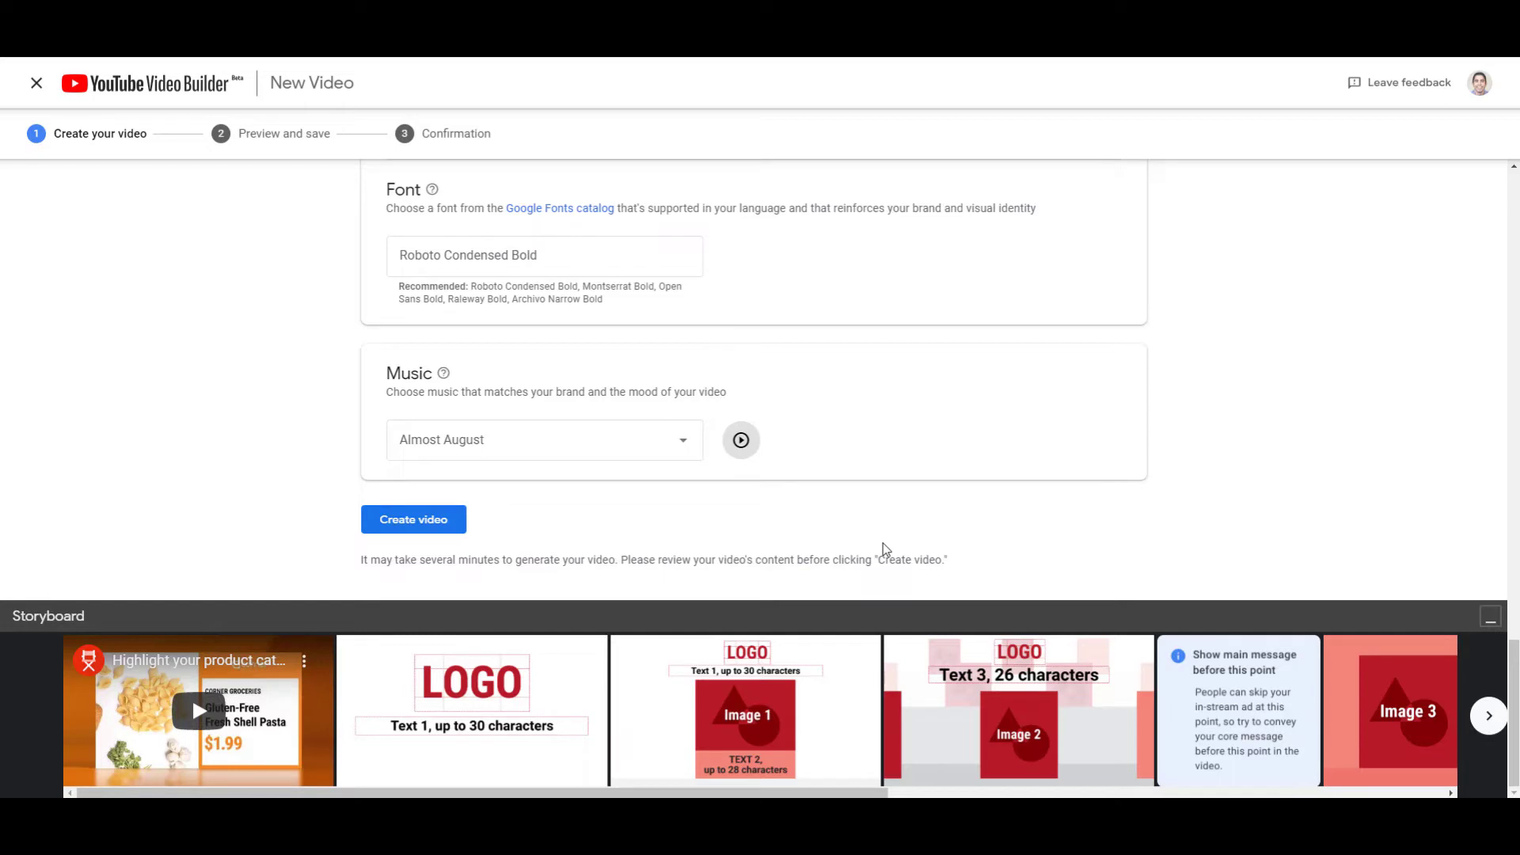
- Generate the 15-second 'Star Wars LEGO Sale' video with its title unchanged, watch it, and return to editing
left_click(429, 524)
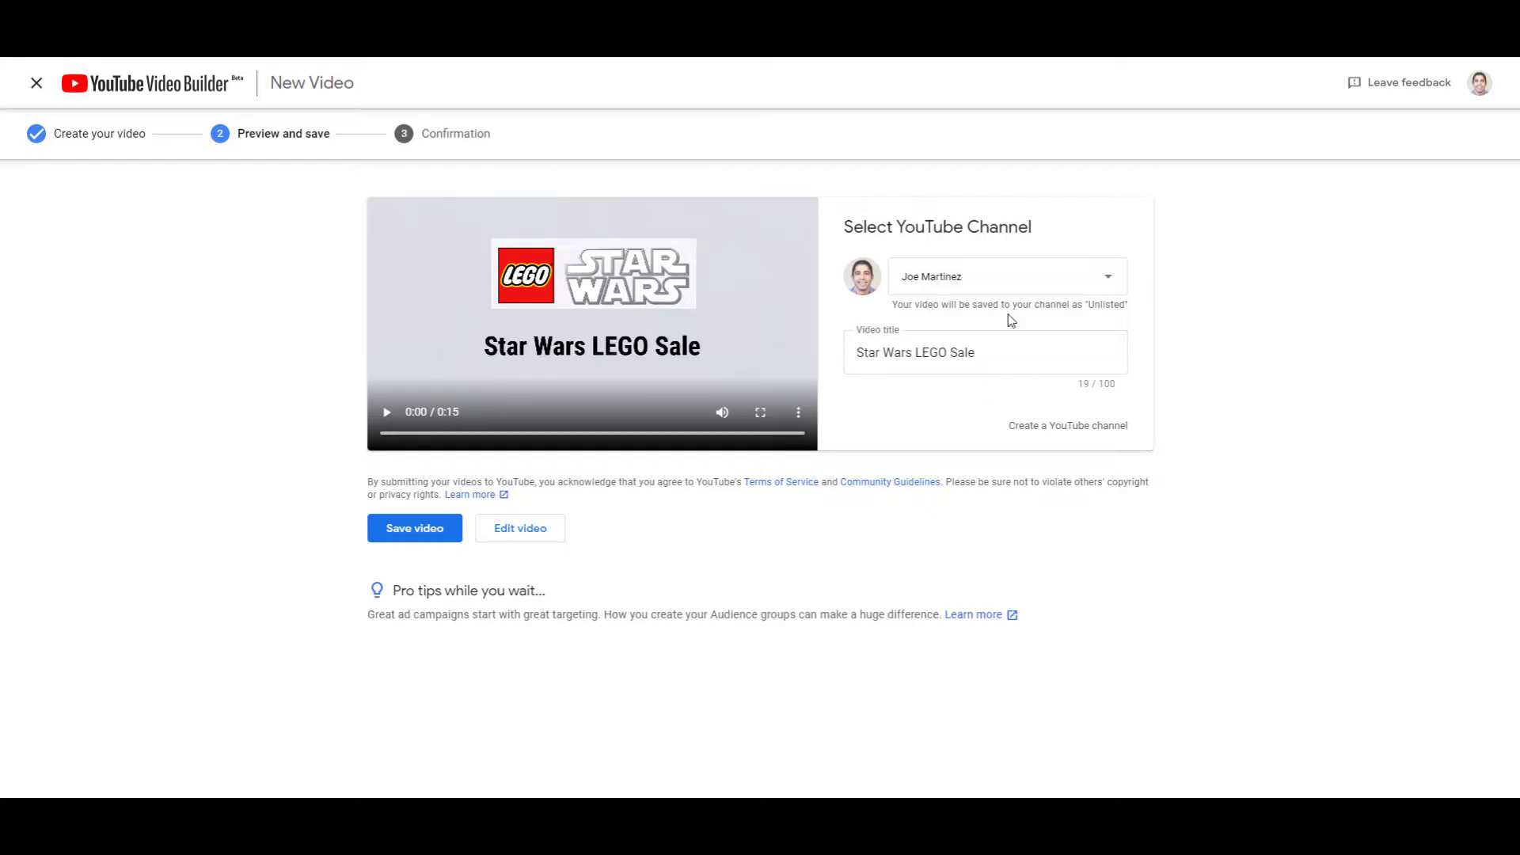
key("Tab")
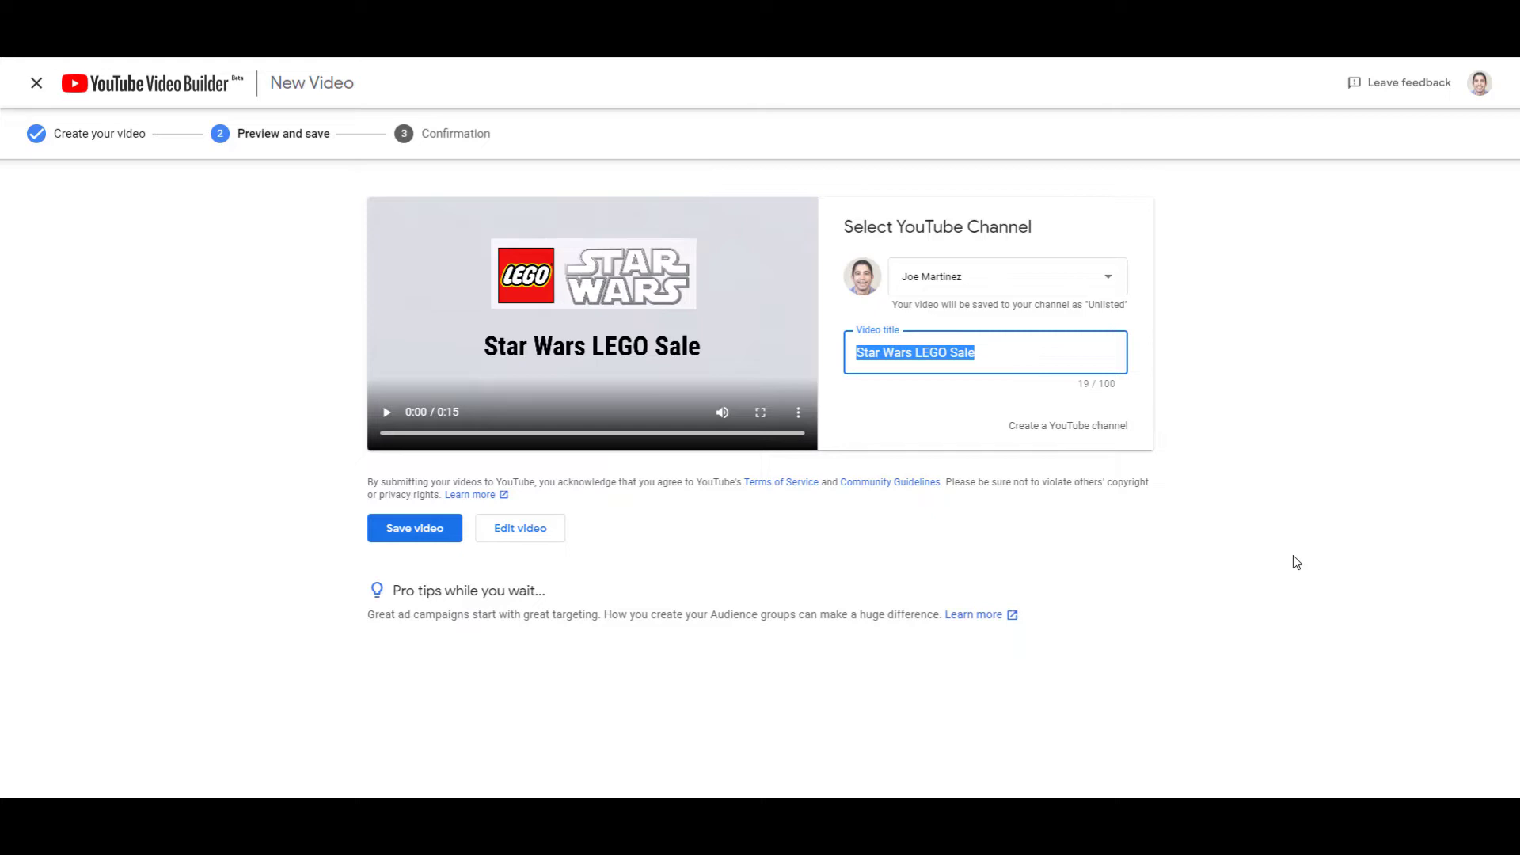
left_click(1296, 562)
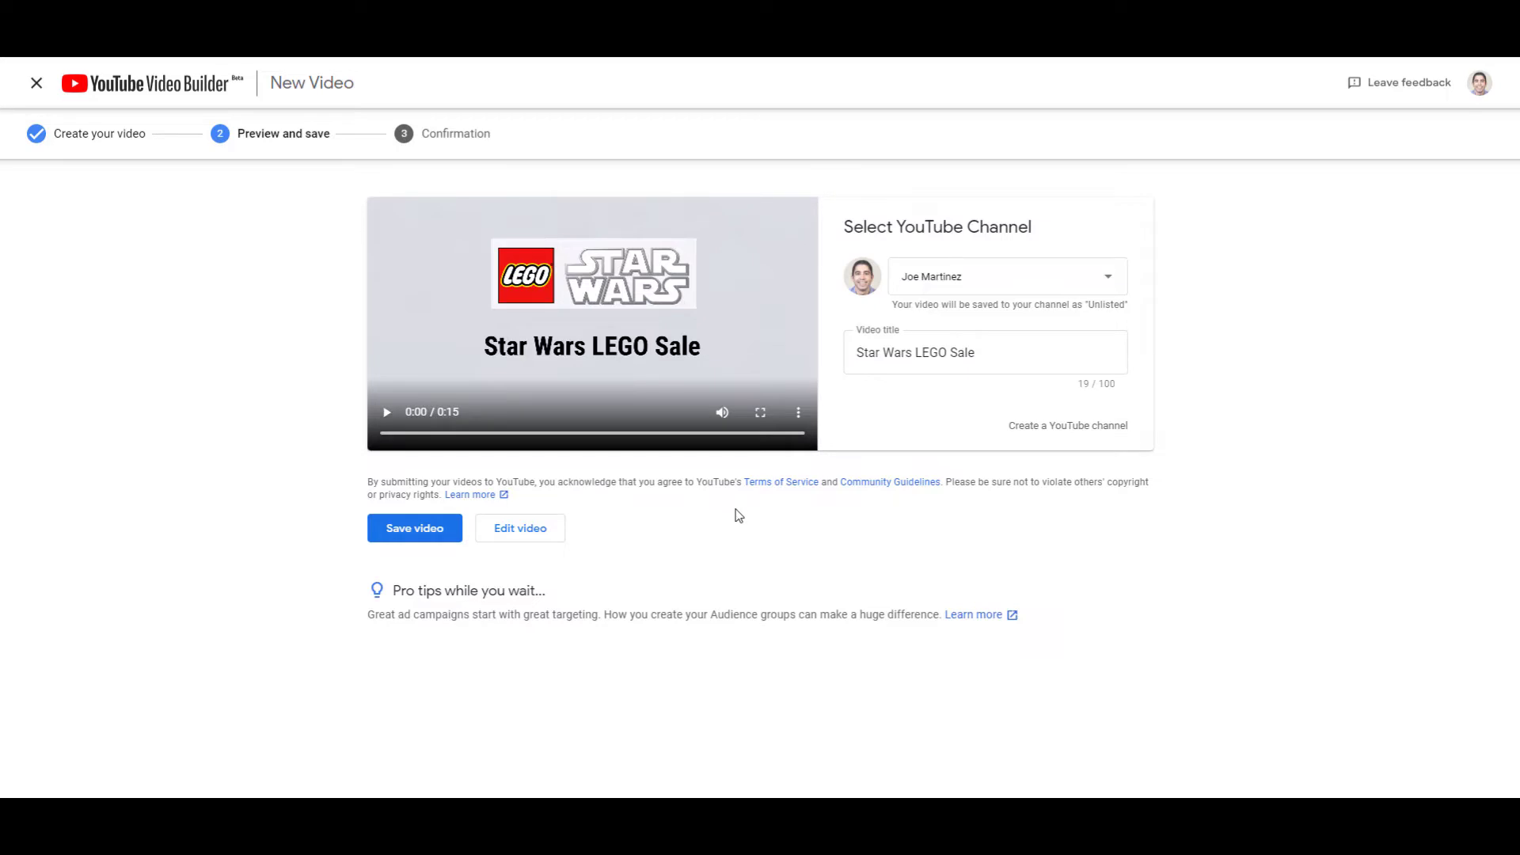
left_click(386, 411)
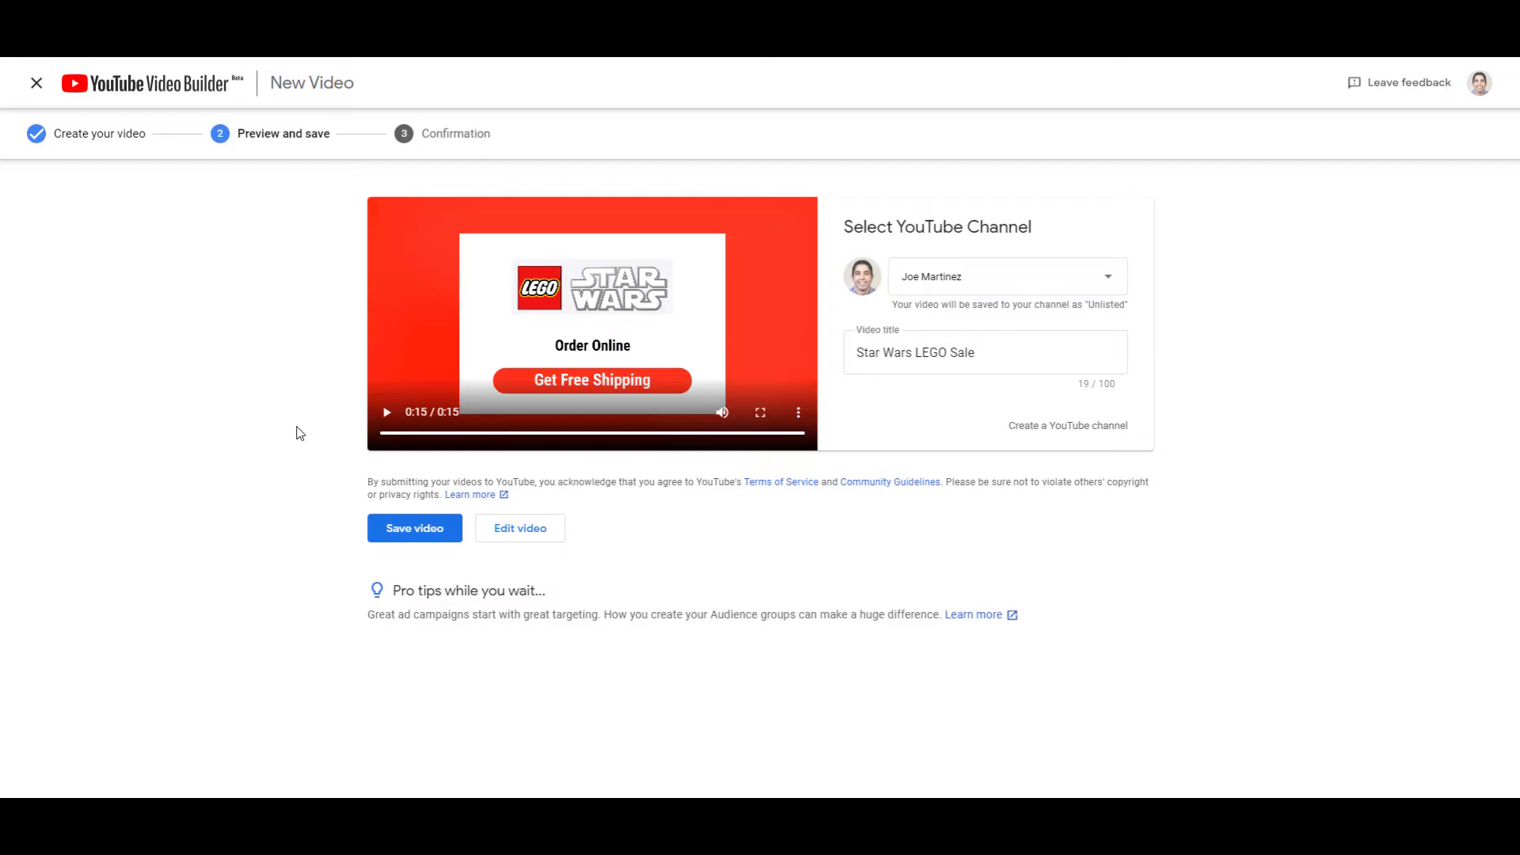
left_click(486, 528)
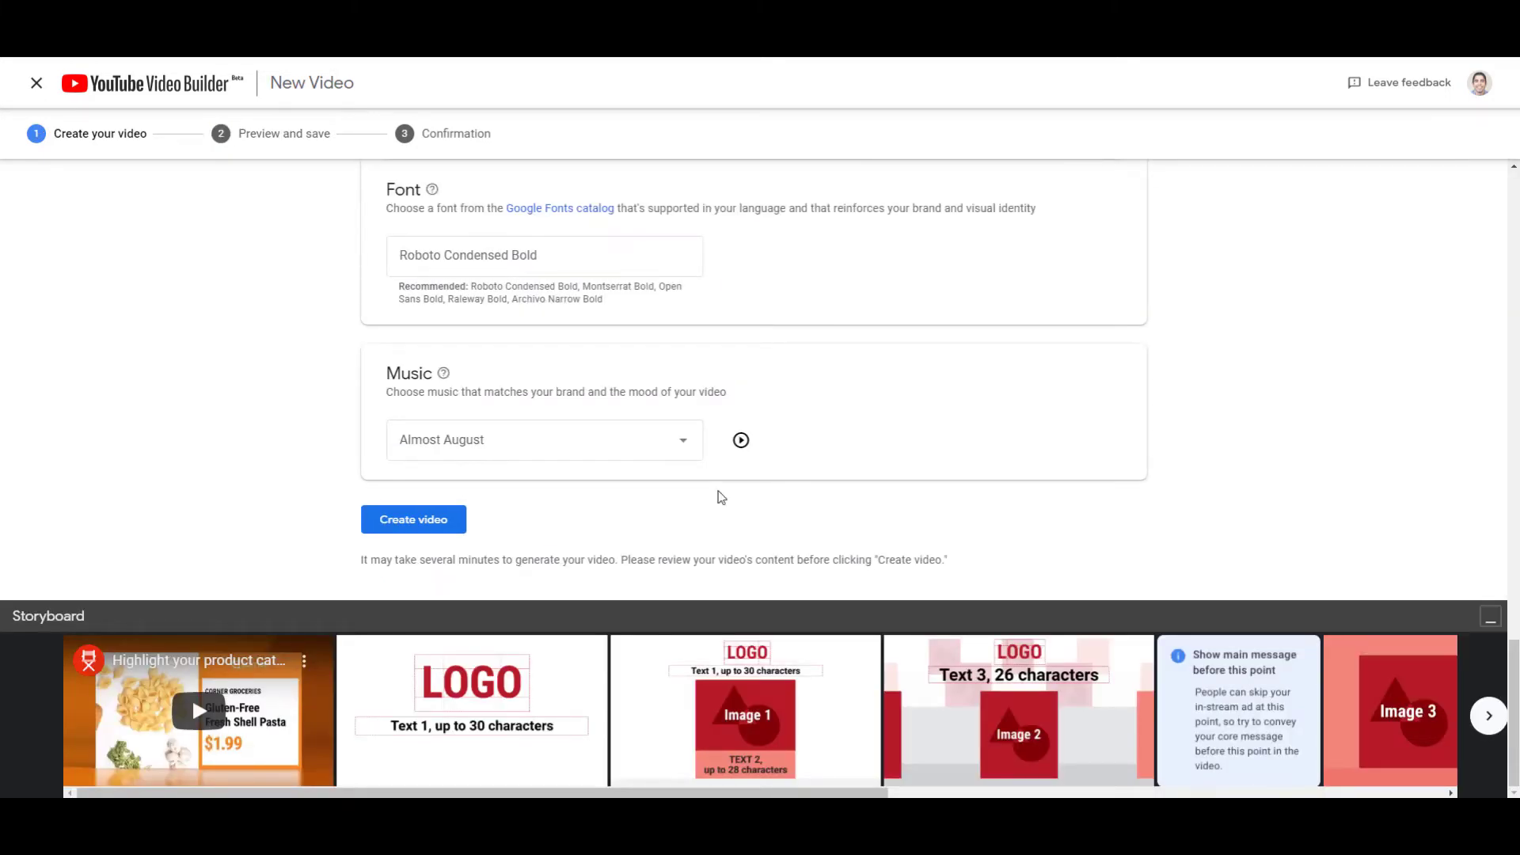
- Scroll back through the logos, images and text, then regenerate the Star Wars LEGO Sale video
scroll(721, 497, "up", 20)
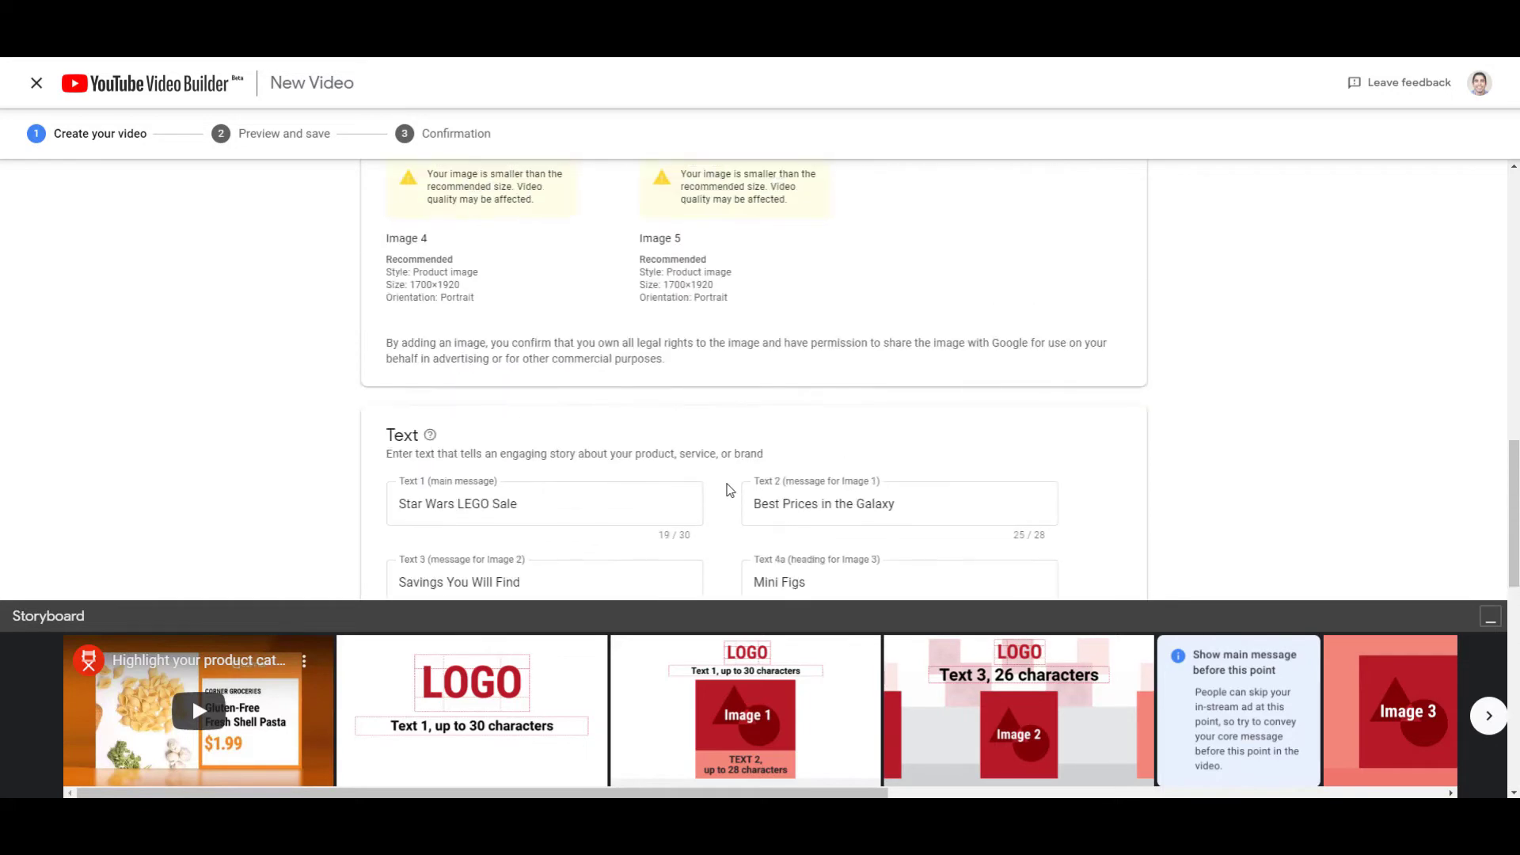
scroll(731, 488, "up", 5)
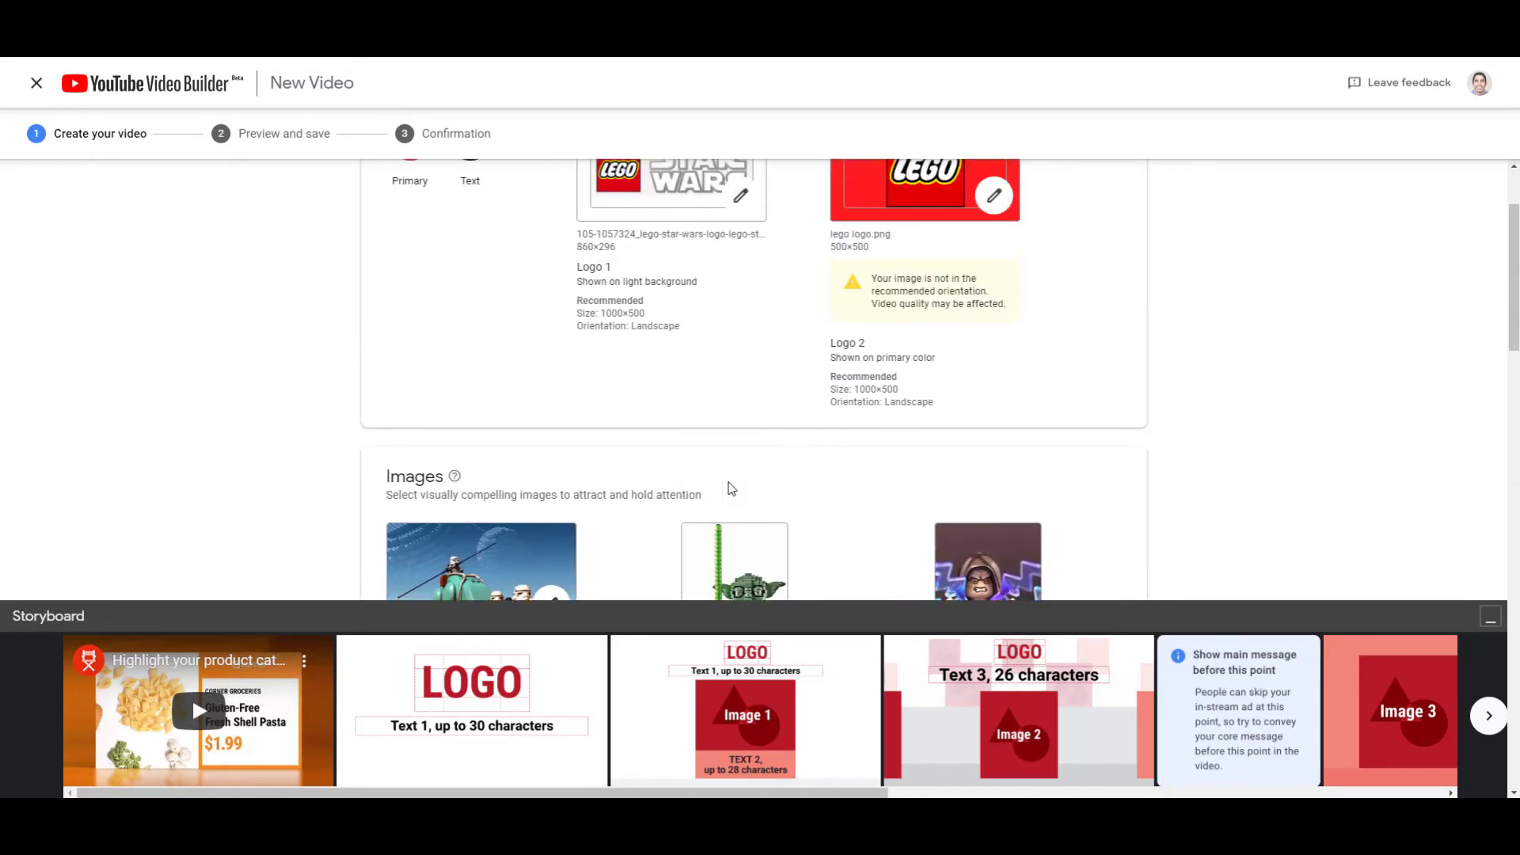
scroll(731, 488, "down", 8)
scroll(737, 479, "down", 10)
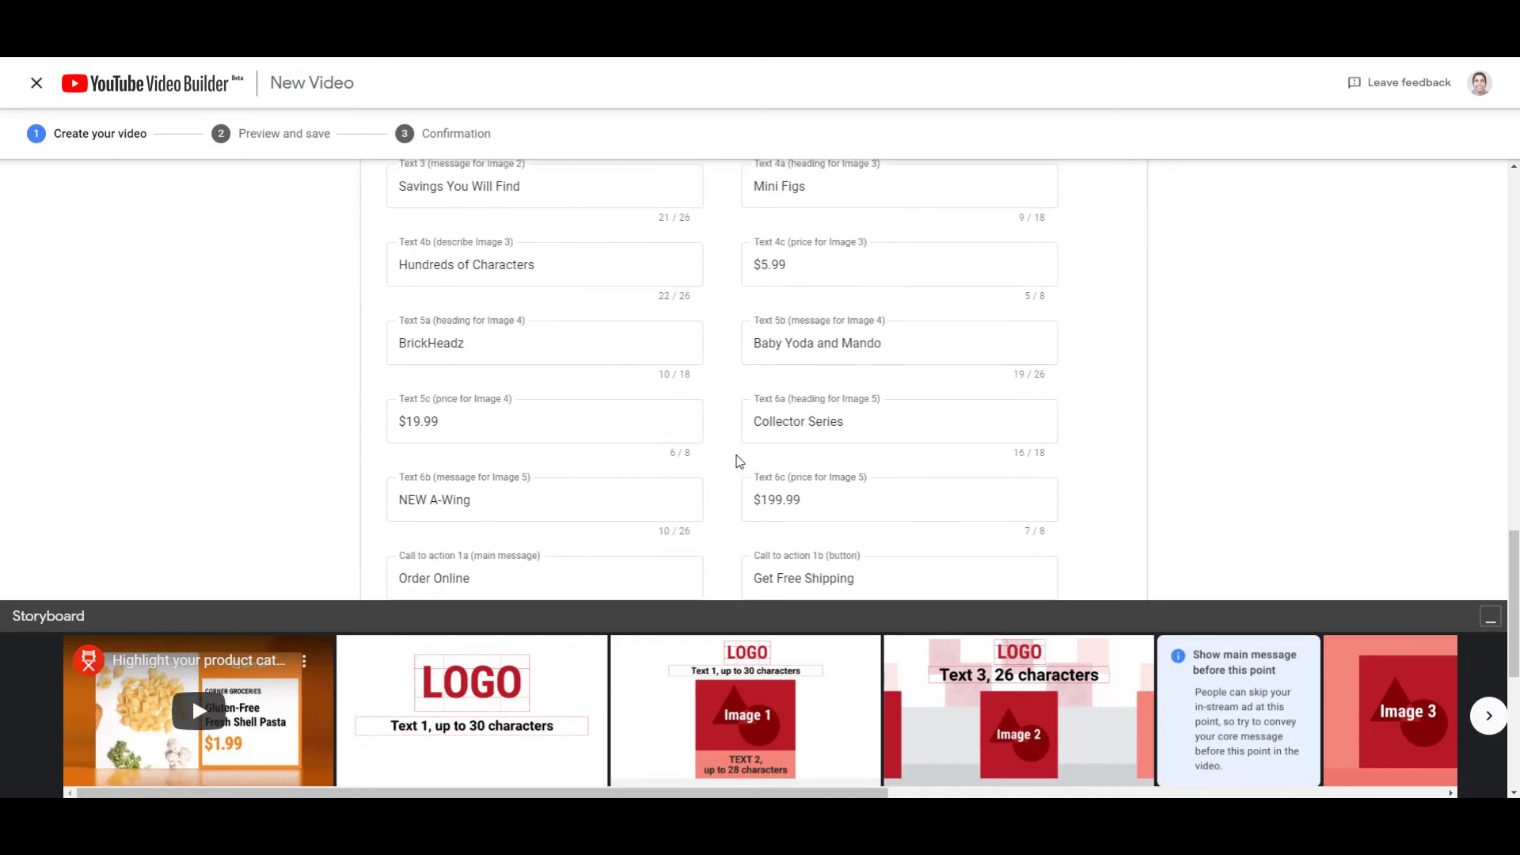
scroll(738, 461, "down", 6)
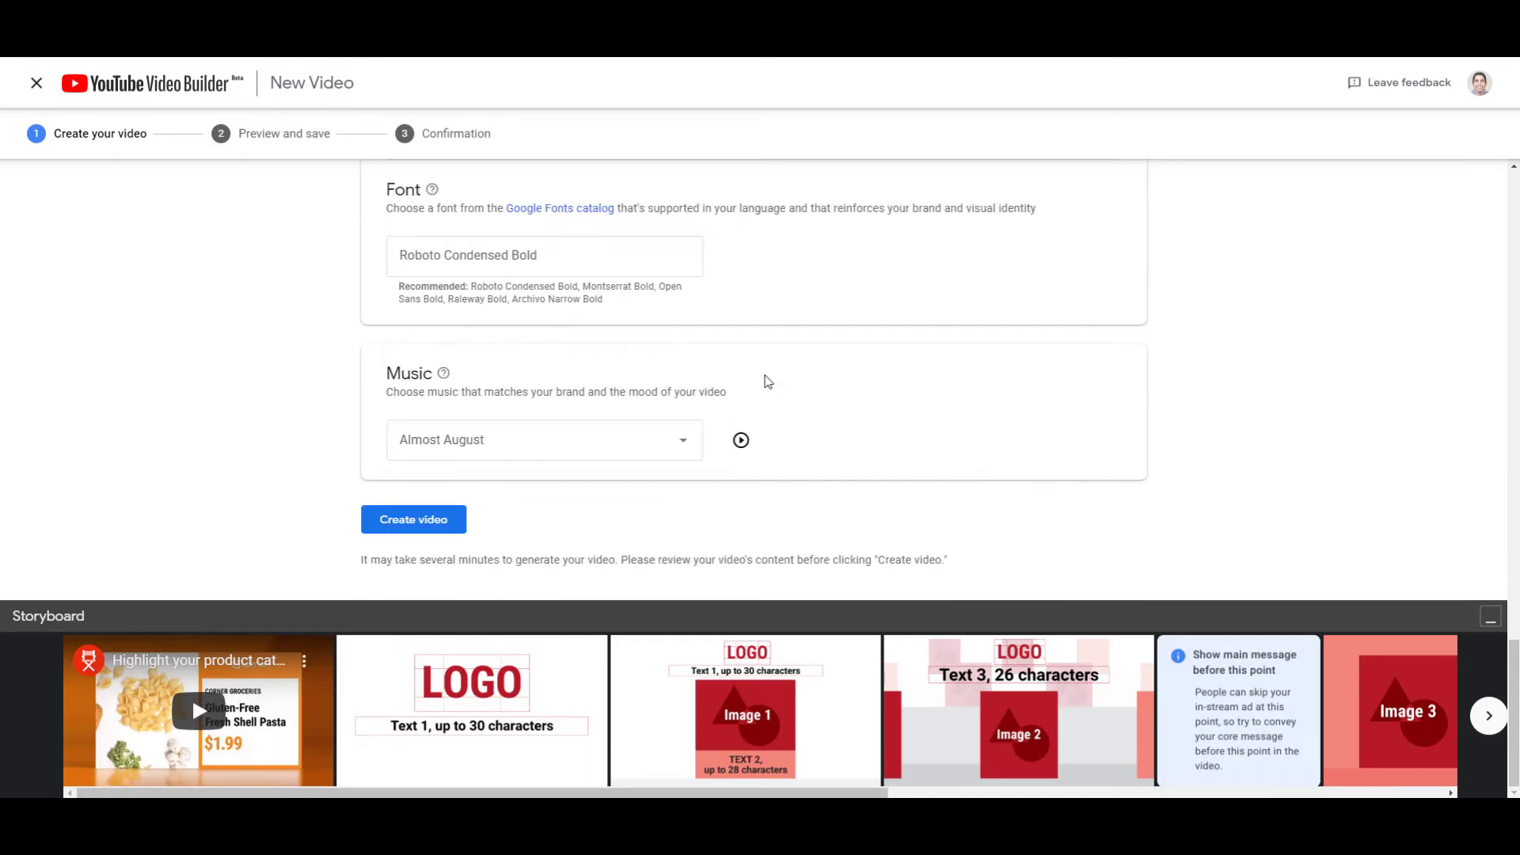
left_click(466, 521)
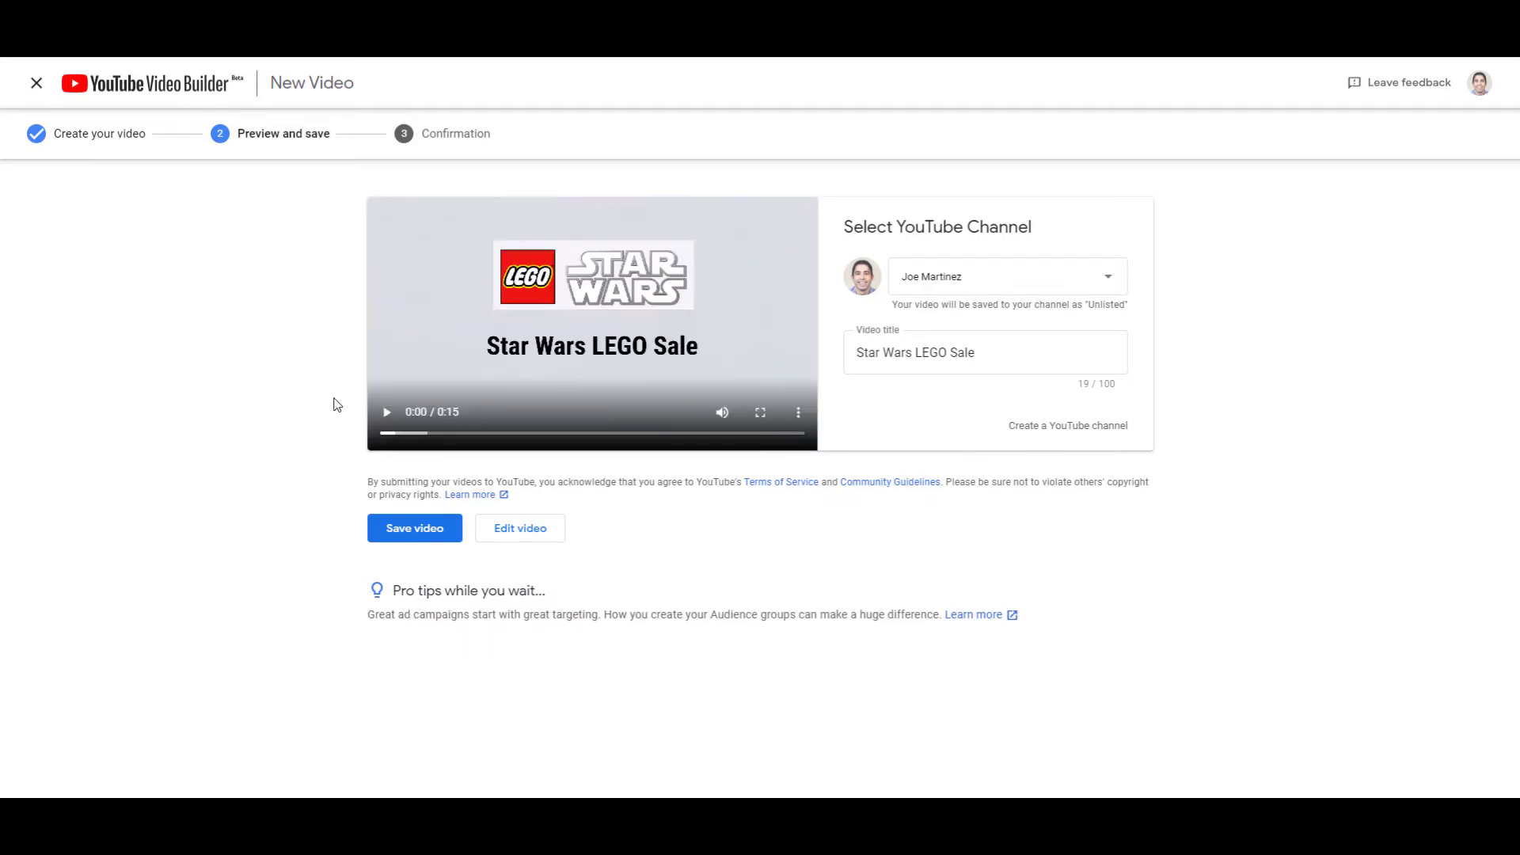
- Save the 'Star Wars LEGO Sale' video and wait for the Video saved! confirmation
left_click(418, 536)
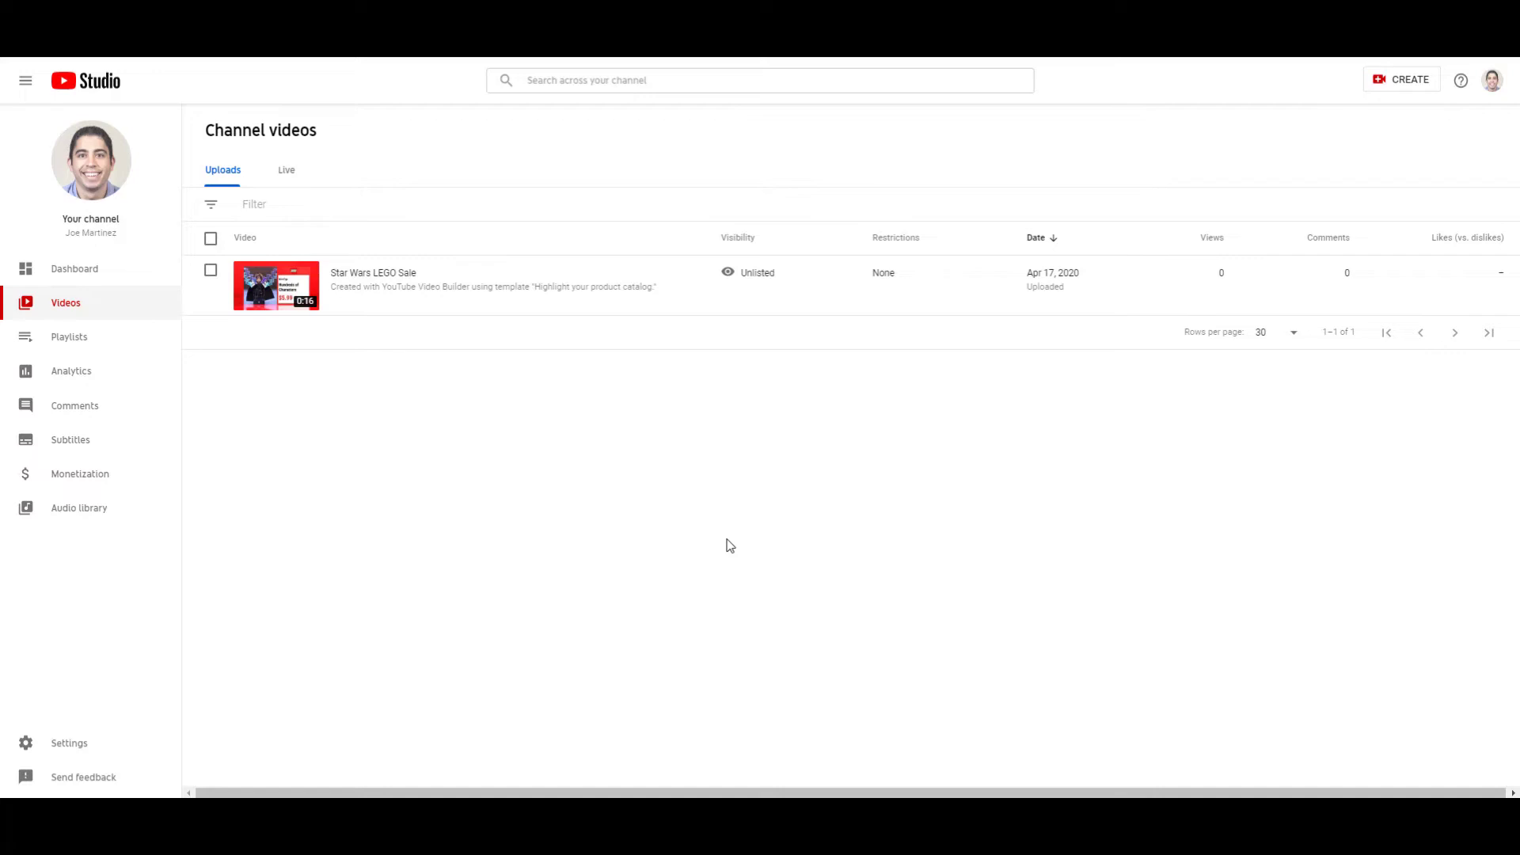
- Open the Details page of the 'Star Wars LEGO Sale' upload in YouTube Studio
mouse_move(210, 269)
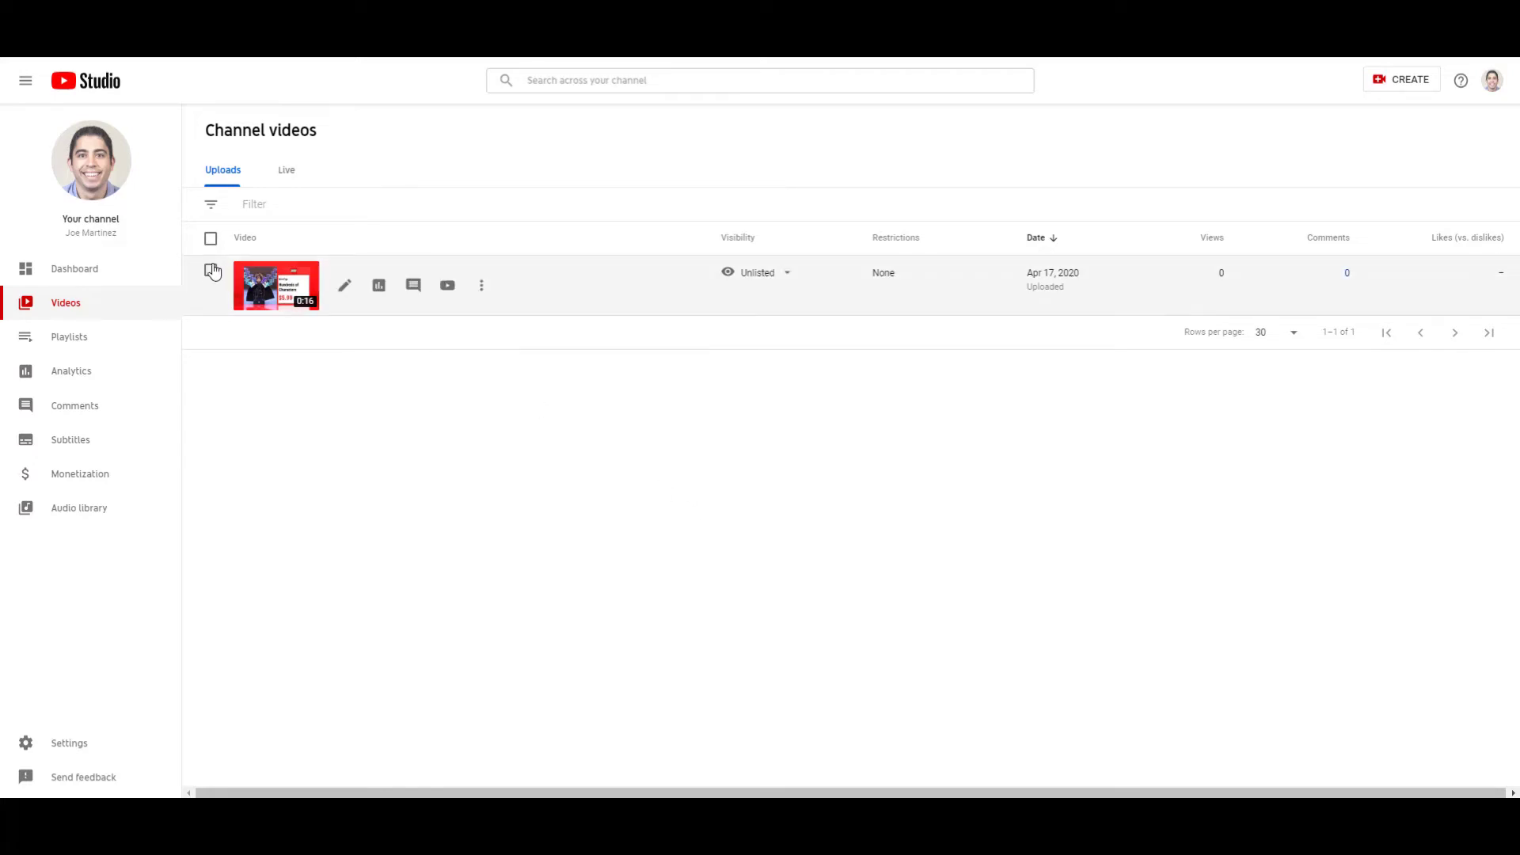
left_click(349, 296)
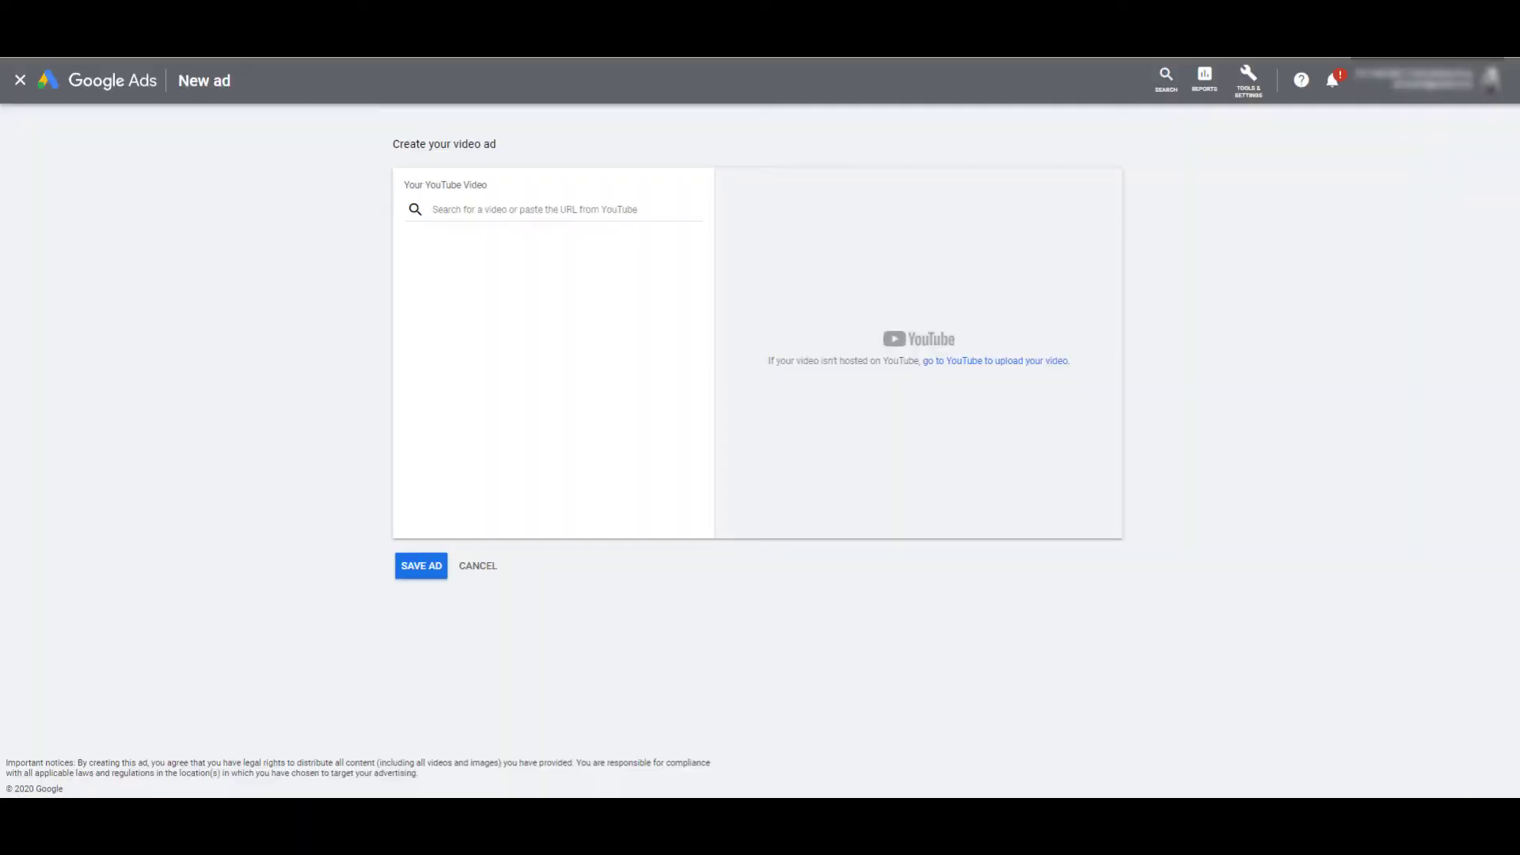
- Paste the video's link and set the ad's final URL to yourwebsite.com
type("https://youtu.be/ANEt3d0WIYw")
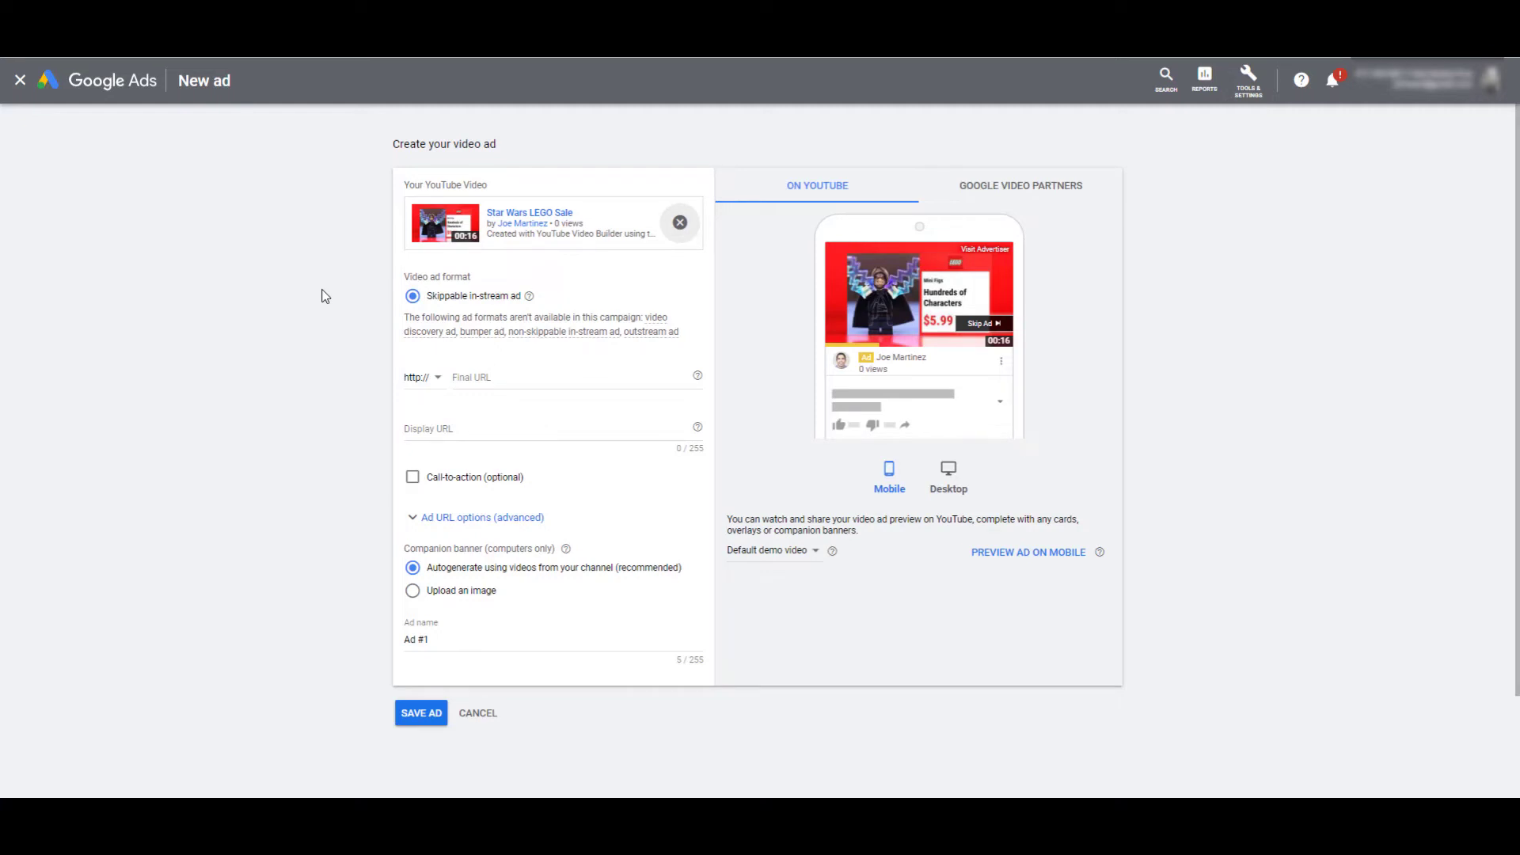
left_click(488, 385)
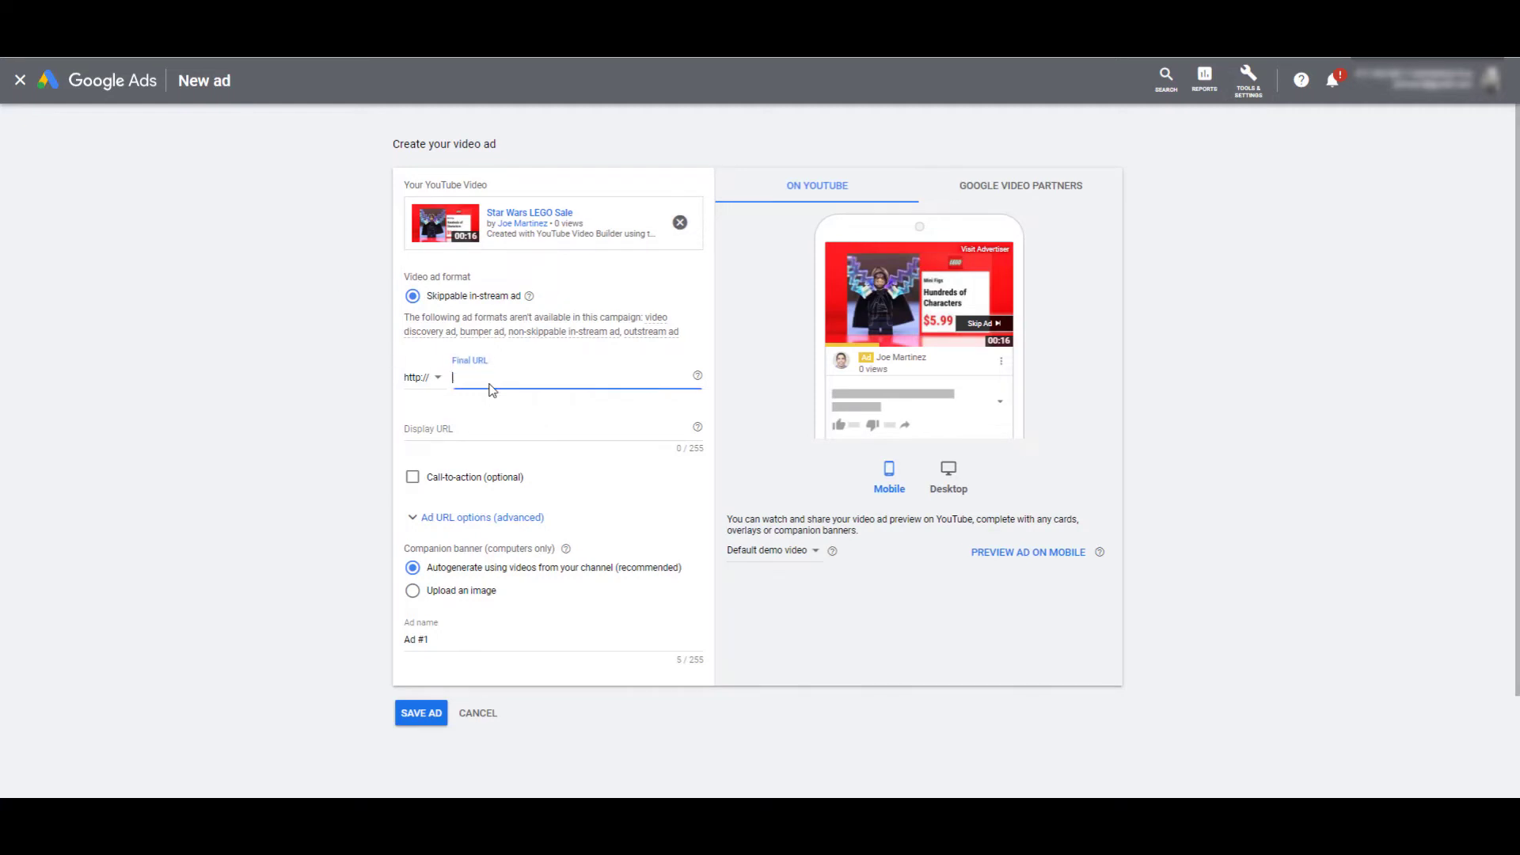
type("yourwebsite.com")
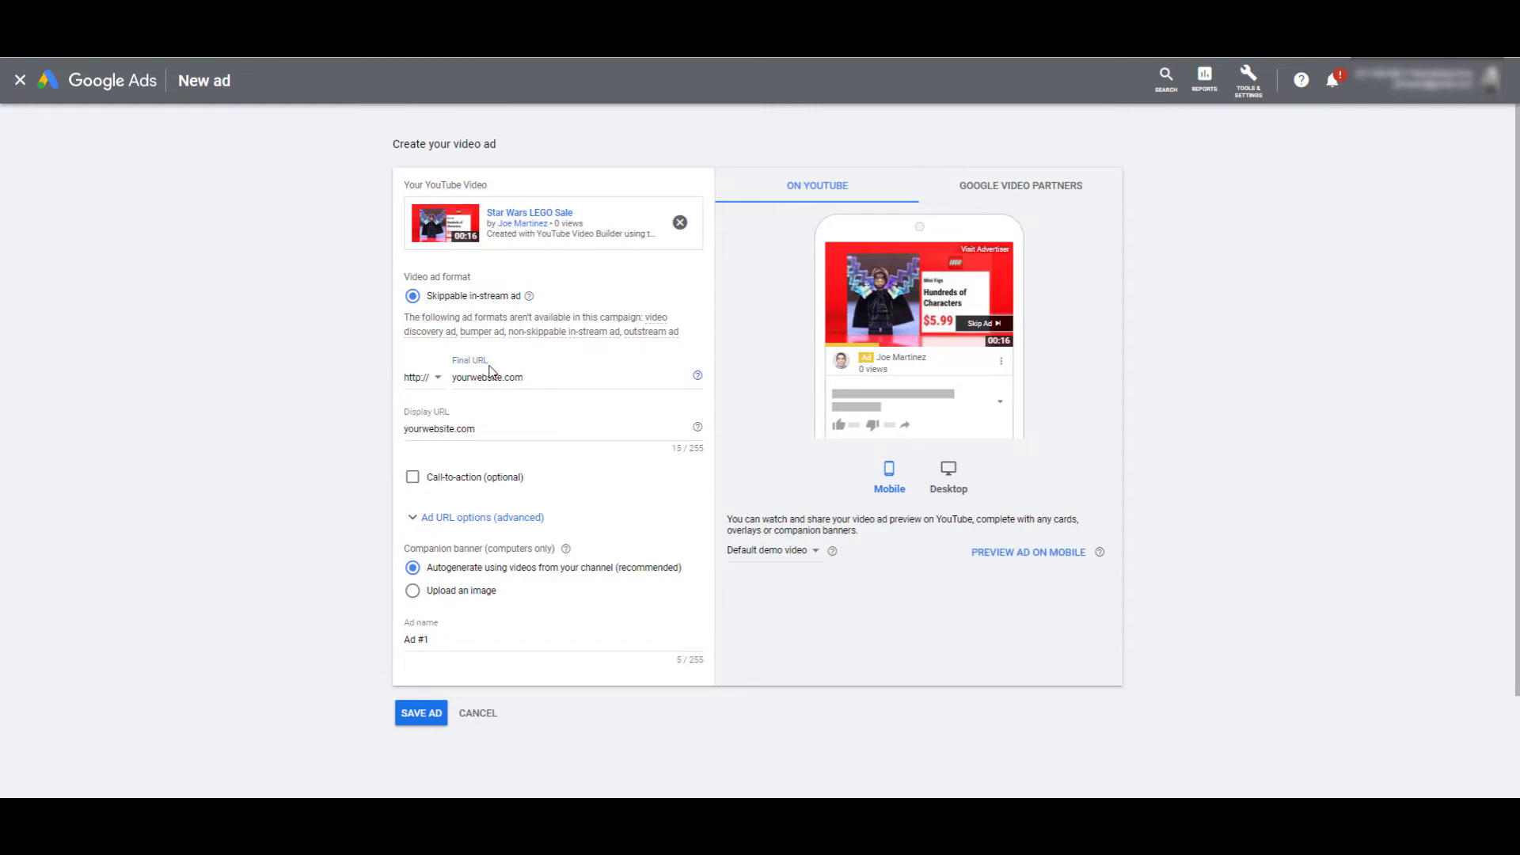
- Add a 'buy now' call-to-action with headline 'Weekend Sale', preview it on desktop, and save the ad
left_click(619, 484)
scroll(619, 486, "down", 1)
left_click(608, 445)
type("buy now")
key("Tab")
type("We")
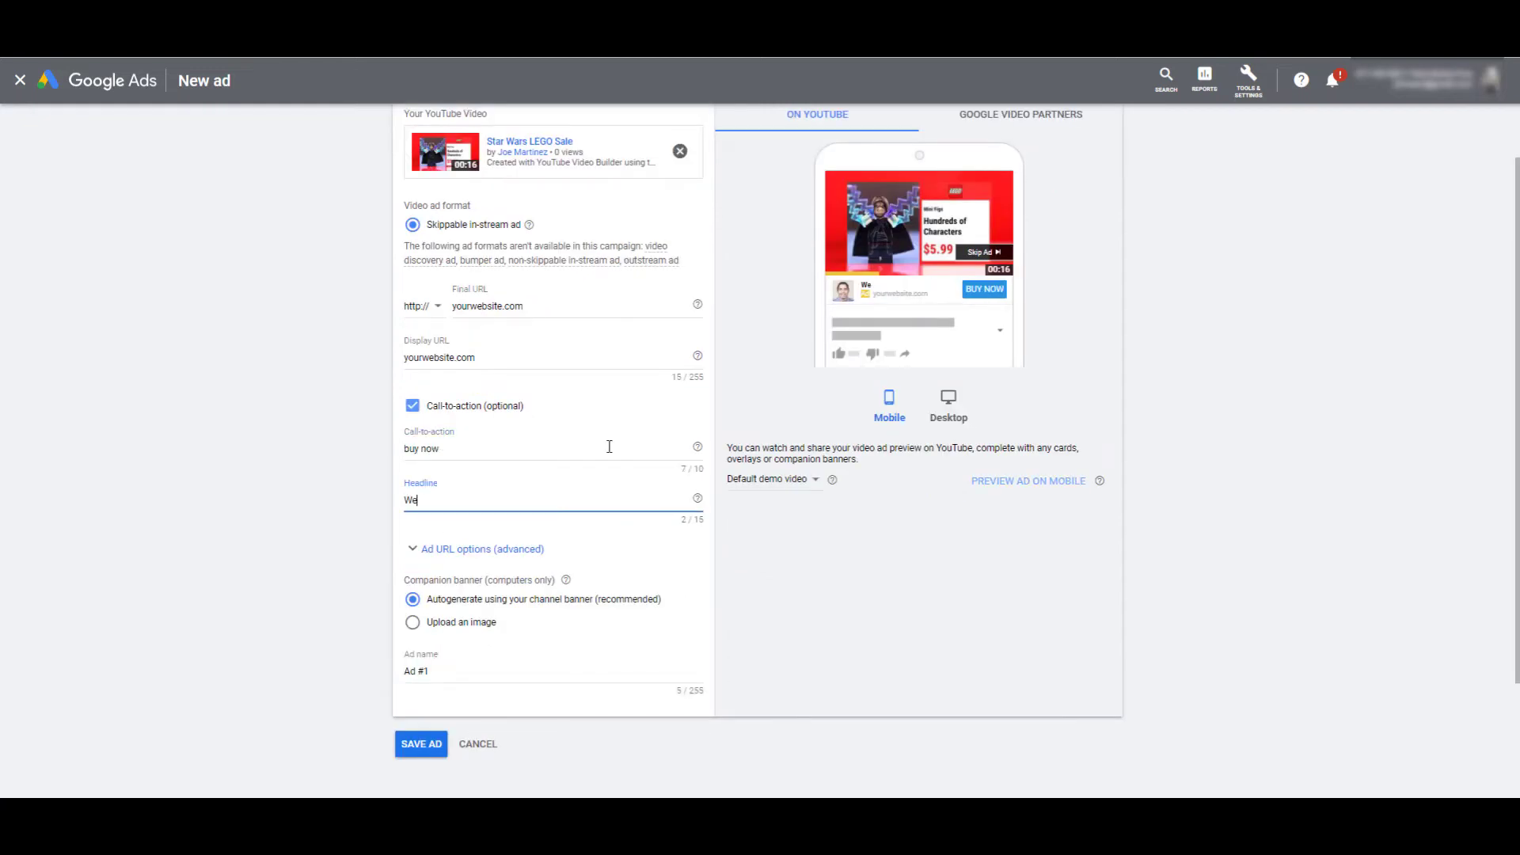
type("ekend Sale")
left_click(947, 410)
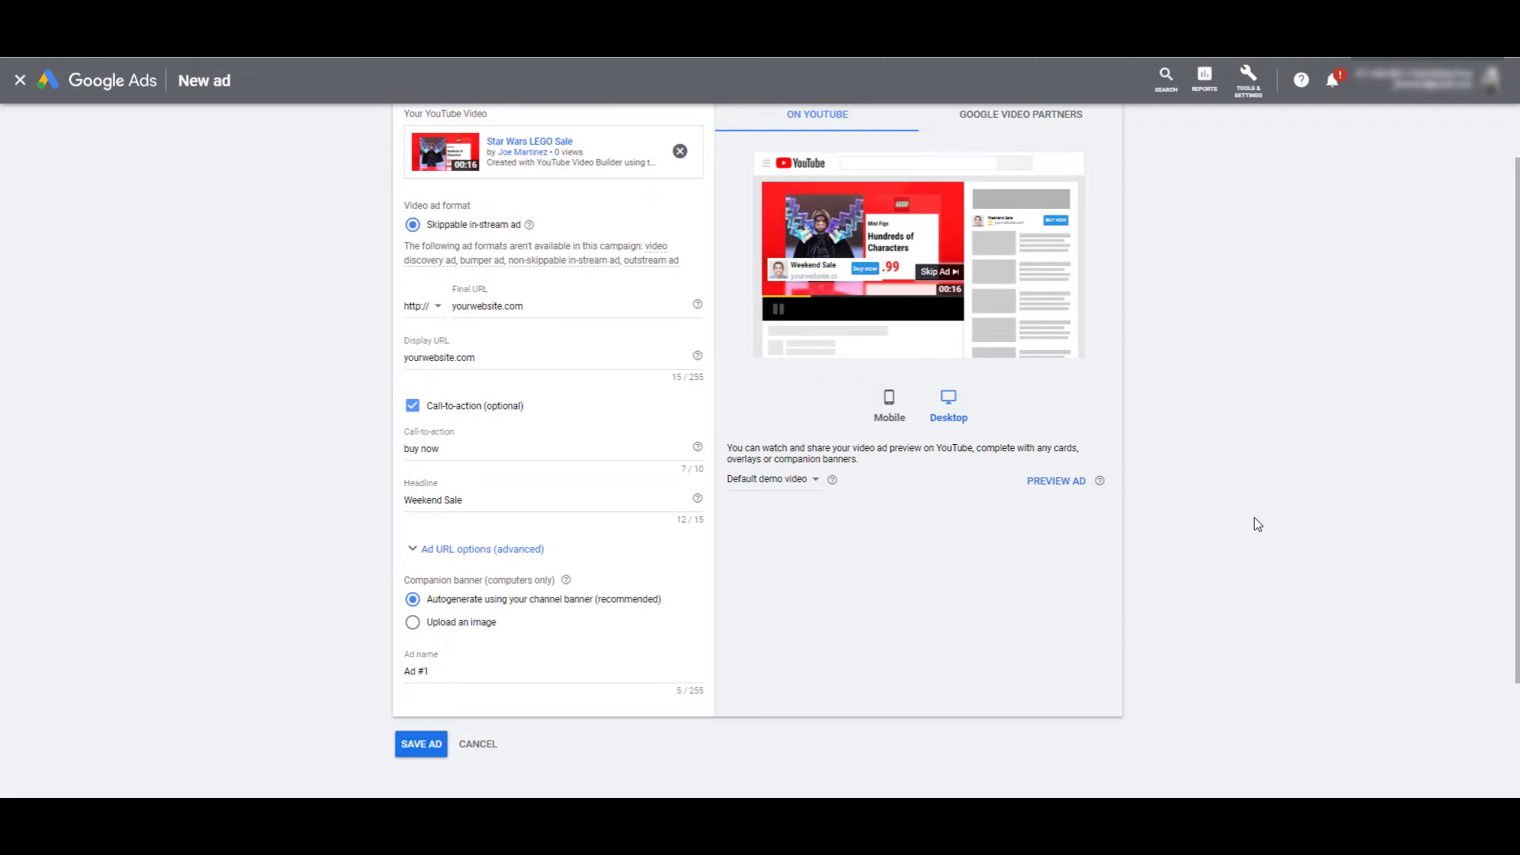
left_click(428, 746)
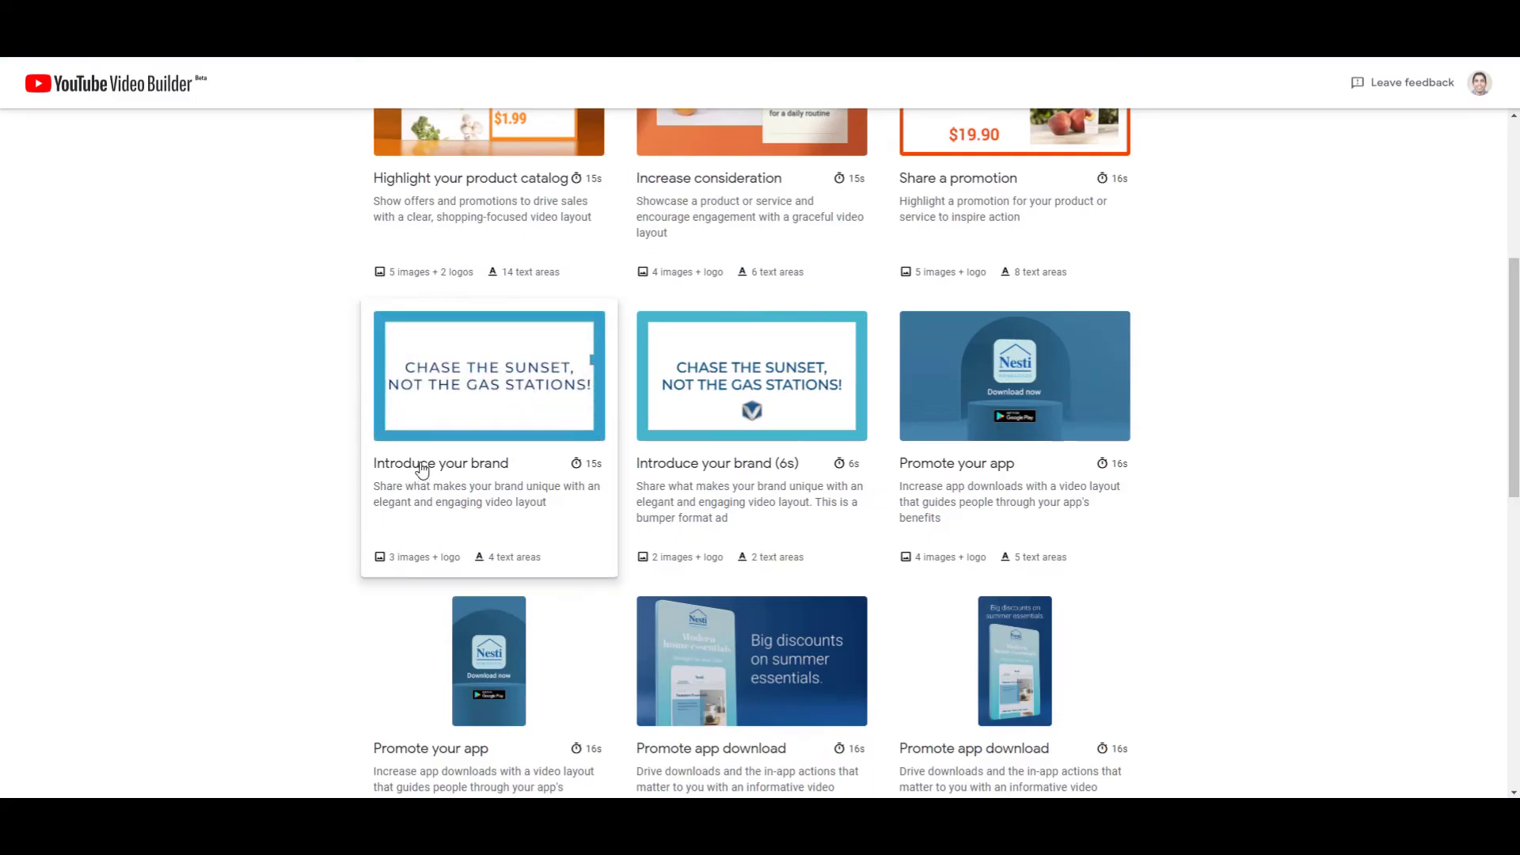
- Preview the 15-second 'Introduce your brand' layout and play its sample video
left_click(422, 469)
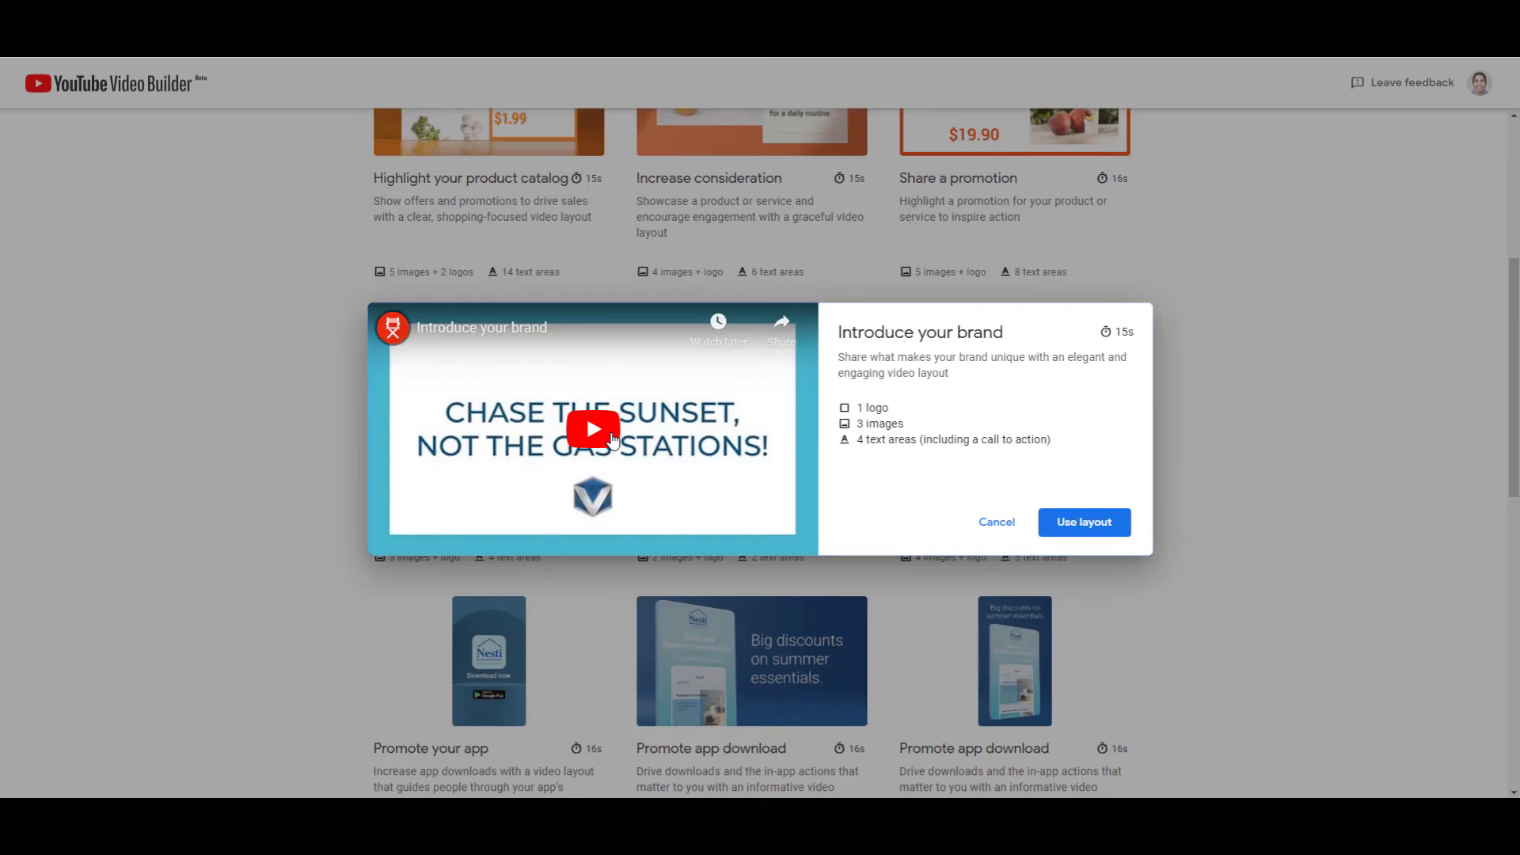
left_click(612, 440)
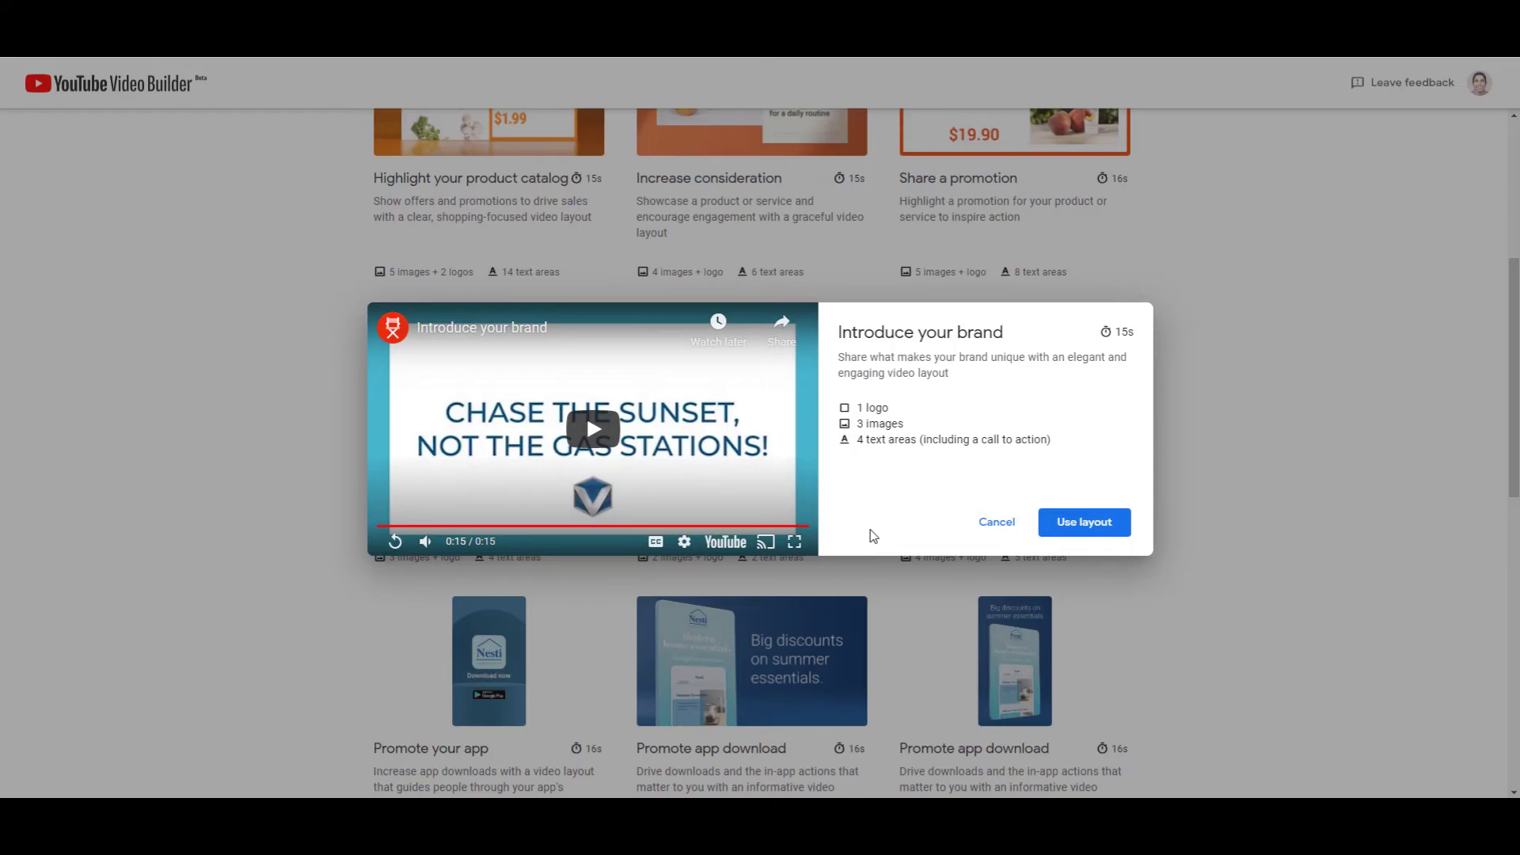
- Start a video from this layout with cyan text and the companion.png logo
left_click(1081, 521)
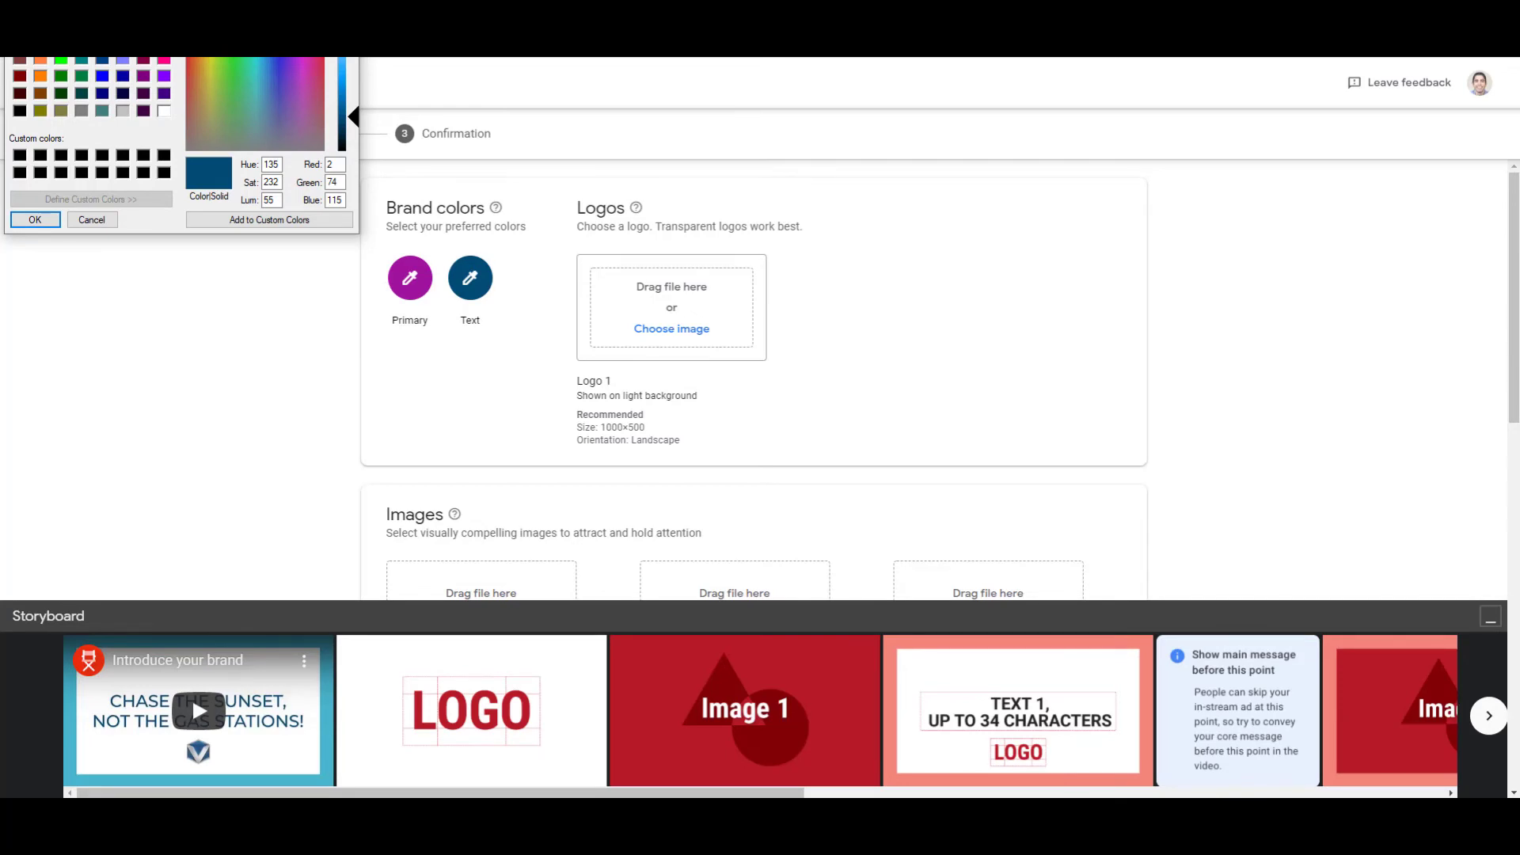
left_click(51, 225)
left_click(695, 337)
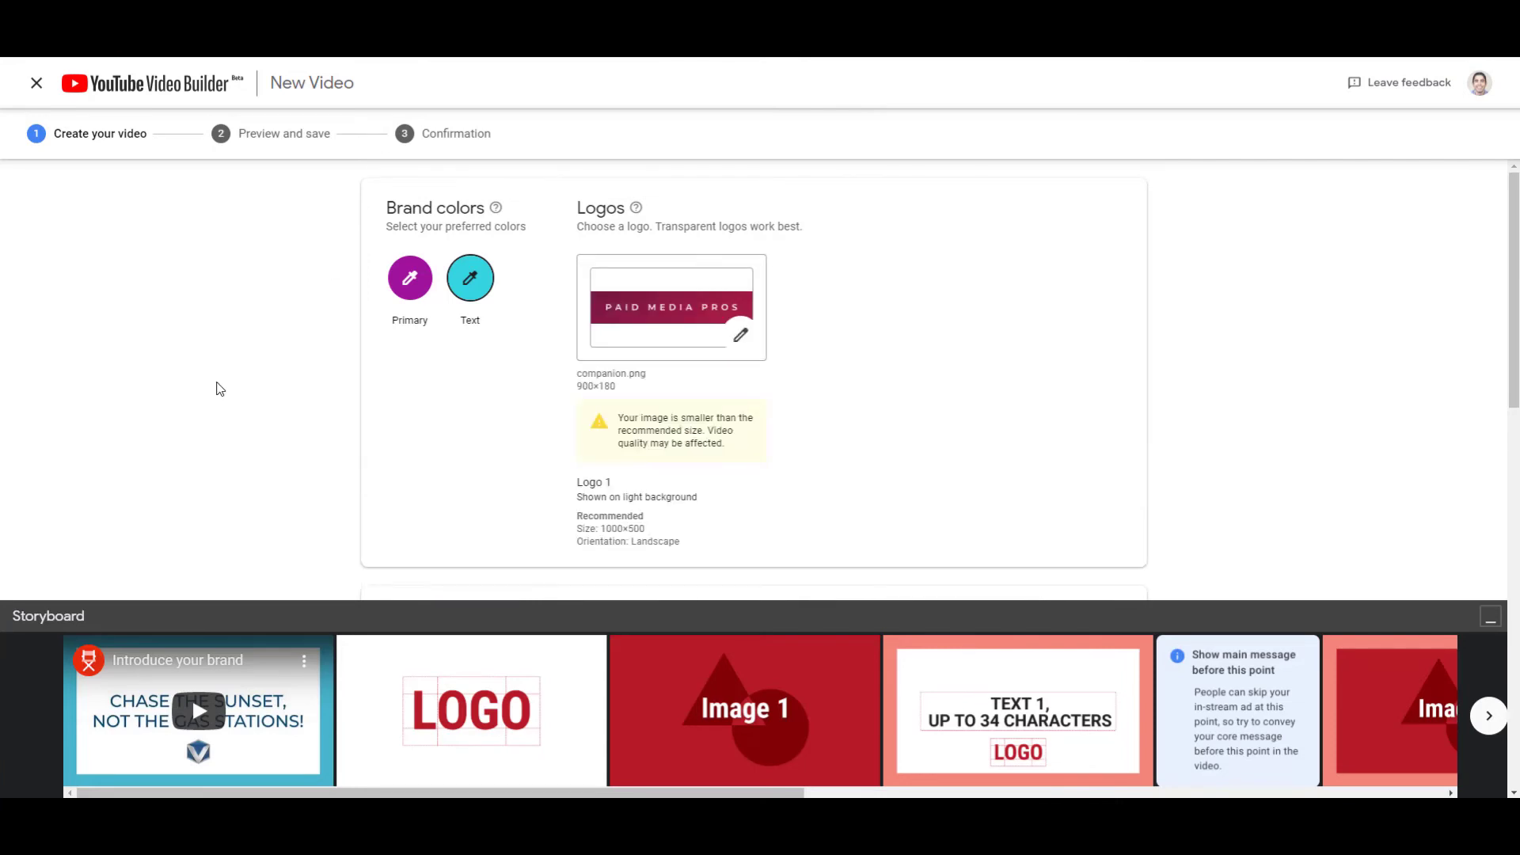
- Add pubcon.jpg, morgan.jpg and a third conference photo as the three images
scroll(226, 391, "down", 4)
scroll(228, 380, "down", 1)
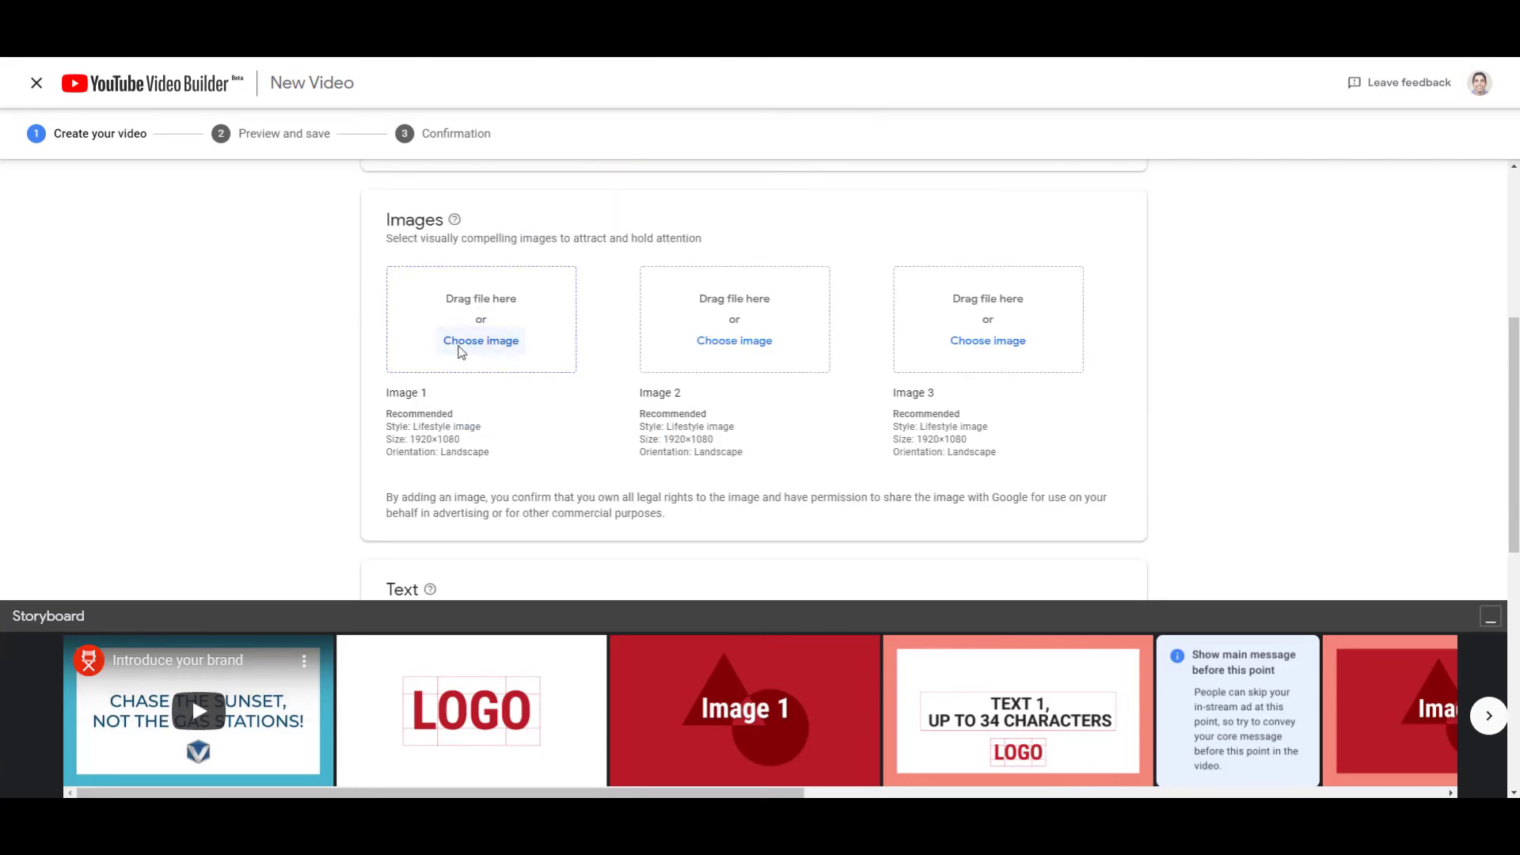
left_click(475, 342)
left_click(734, 342)
left_click(989, 342)
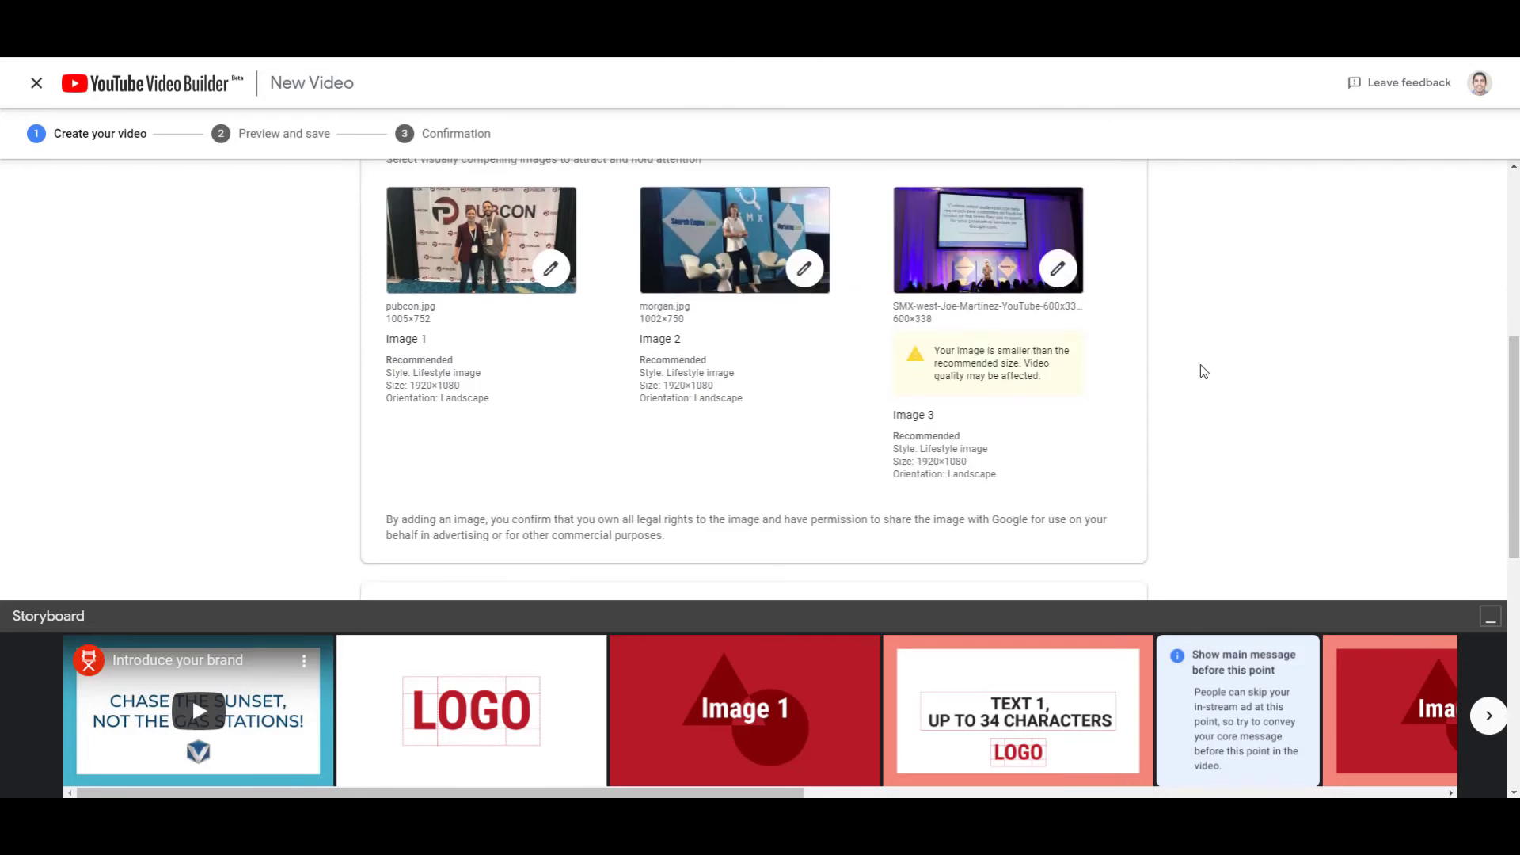
- Enter 'Free Paid Media Insights', 'From International Experts', 'Paid Media Pros' and 'Visit Our Channel' as the text lines
scroll(1169, 372, "down", 5)
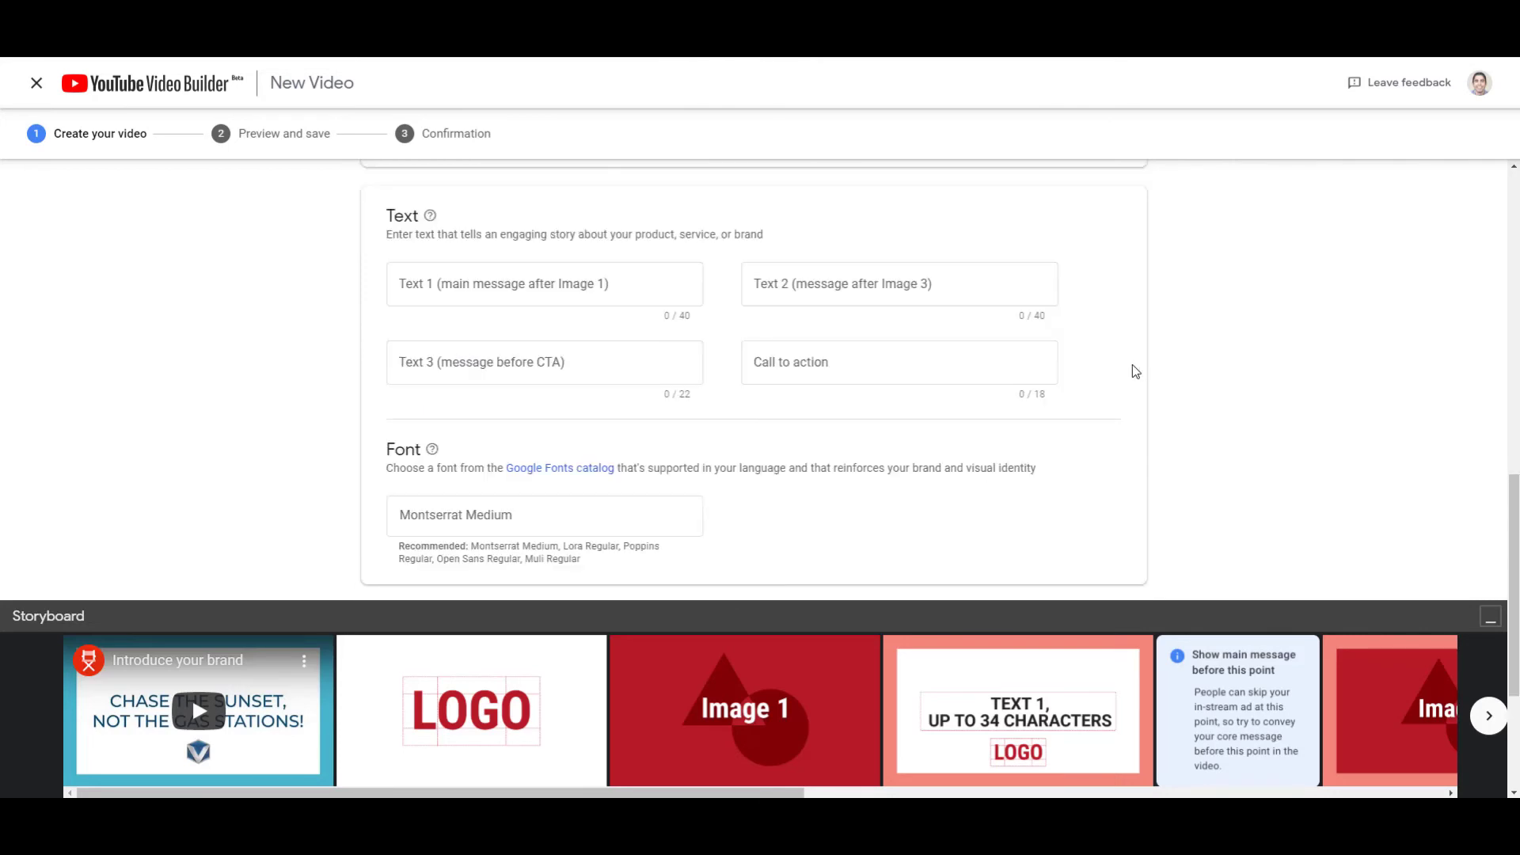
left_click(583, 293)
type("Free Paid Media Insights")
left_click(942, 283)
type("From International Experts")
key("Tab")
type("Paid Media Pros")
left_click(844, 363)
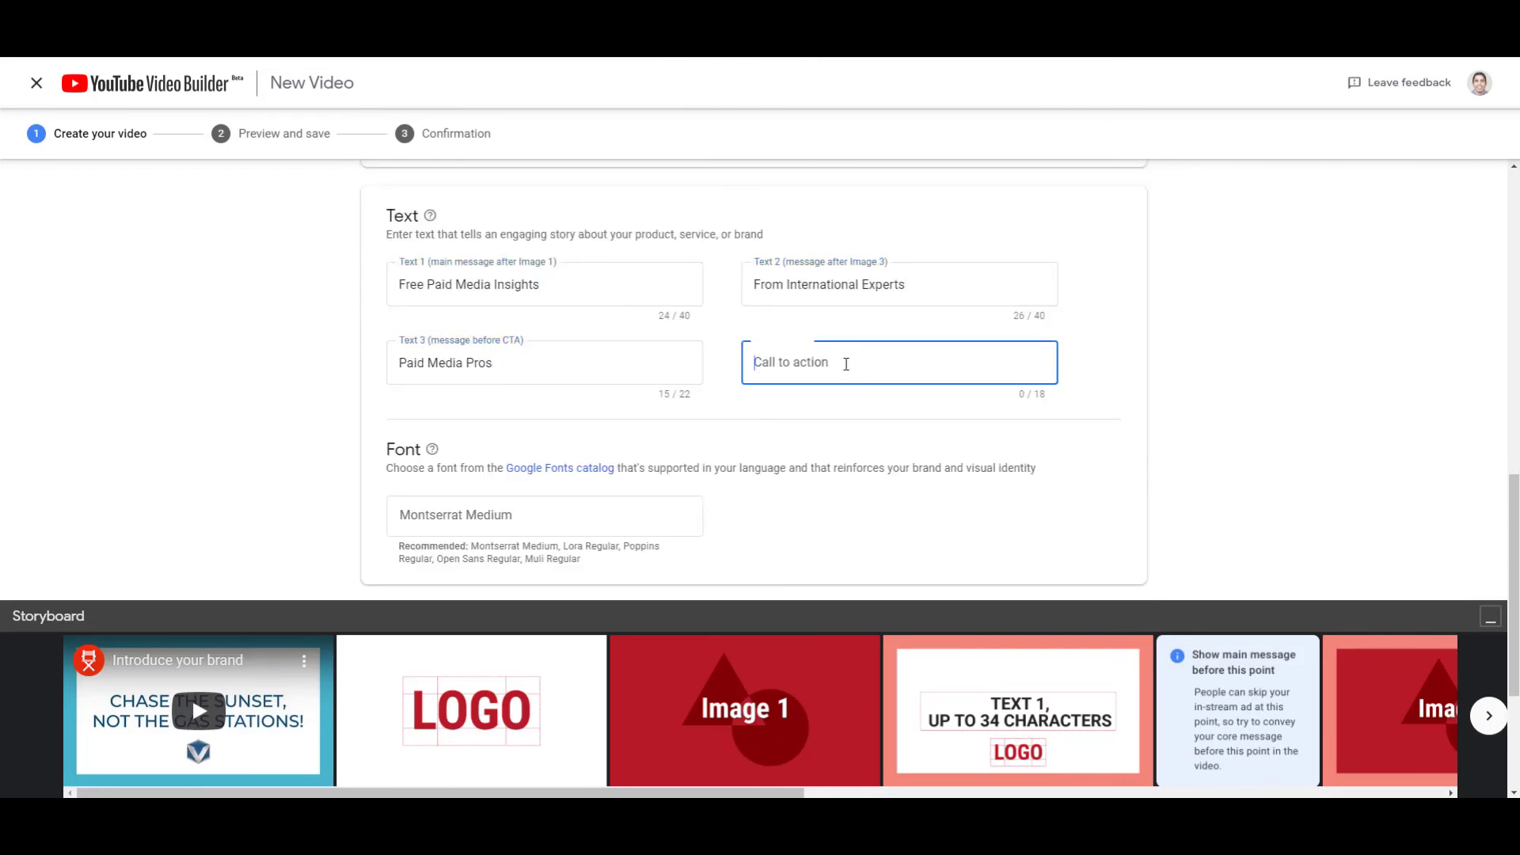
type("Visit Our Channel")
left_click(1371, 492)
- Choose Race Car as the background music
scroll(1346, 475, "down", 3)
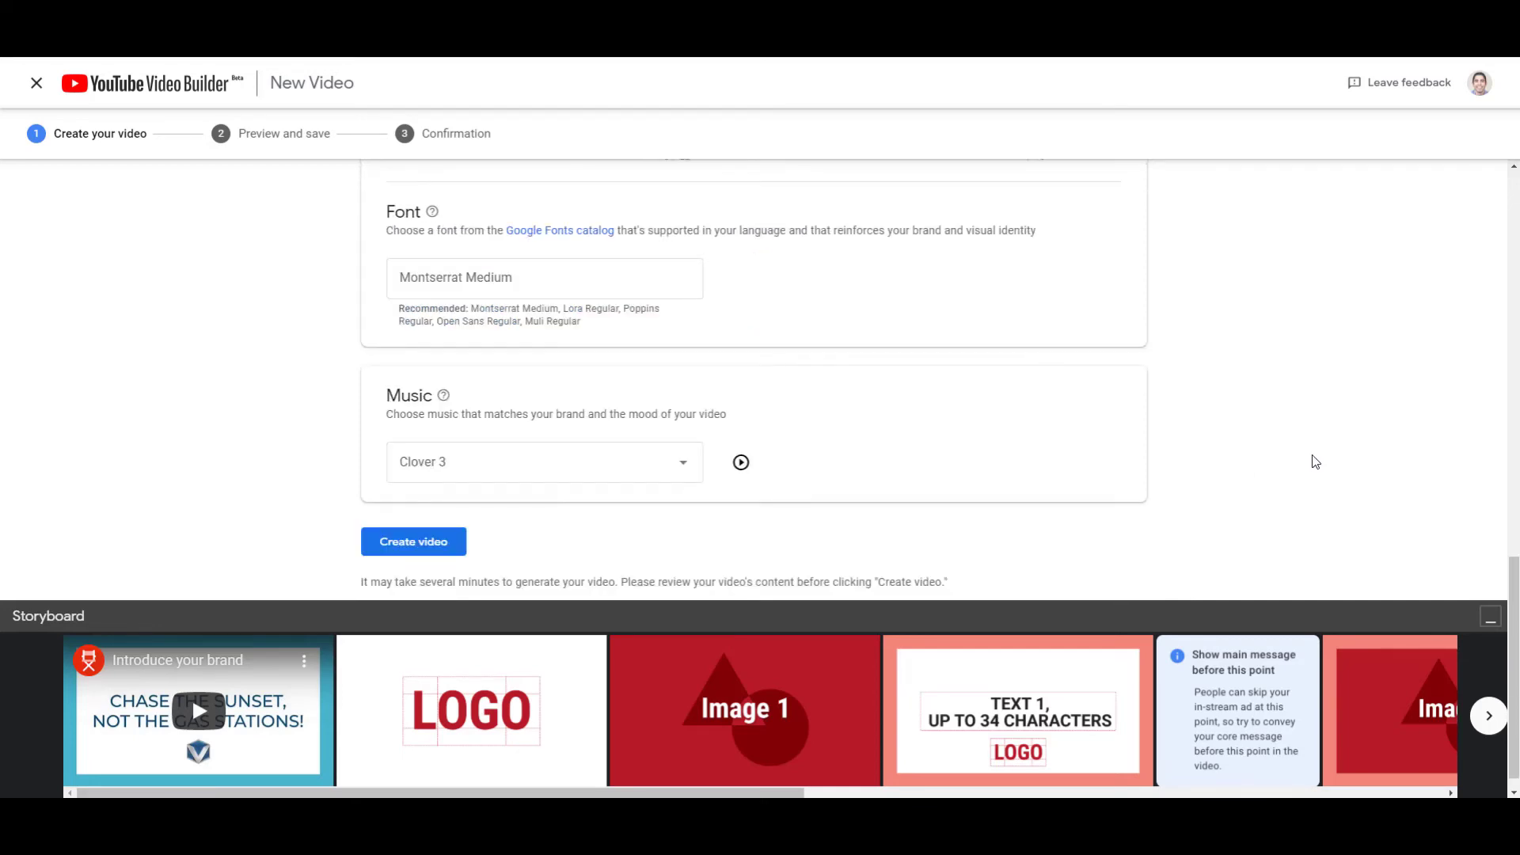
left_click(634, 450)
scroll(634, 678, "down", 8)
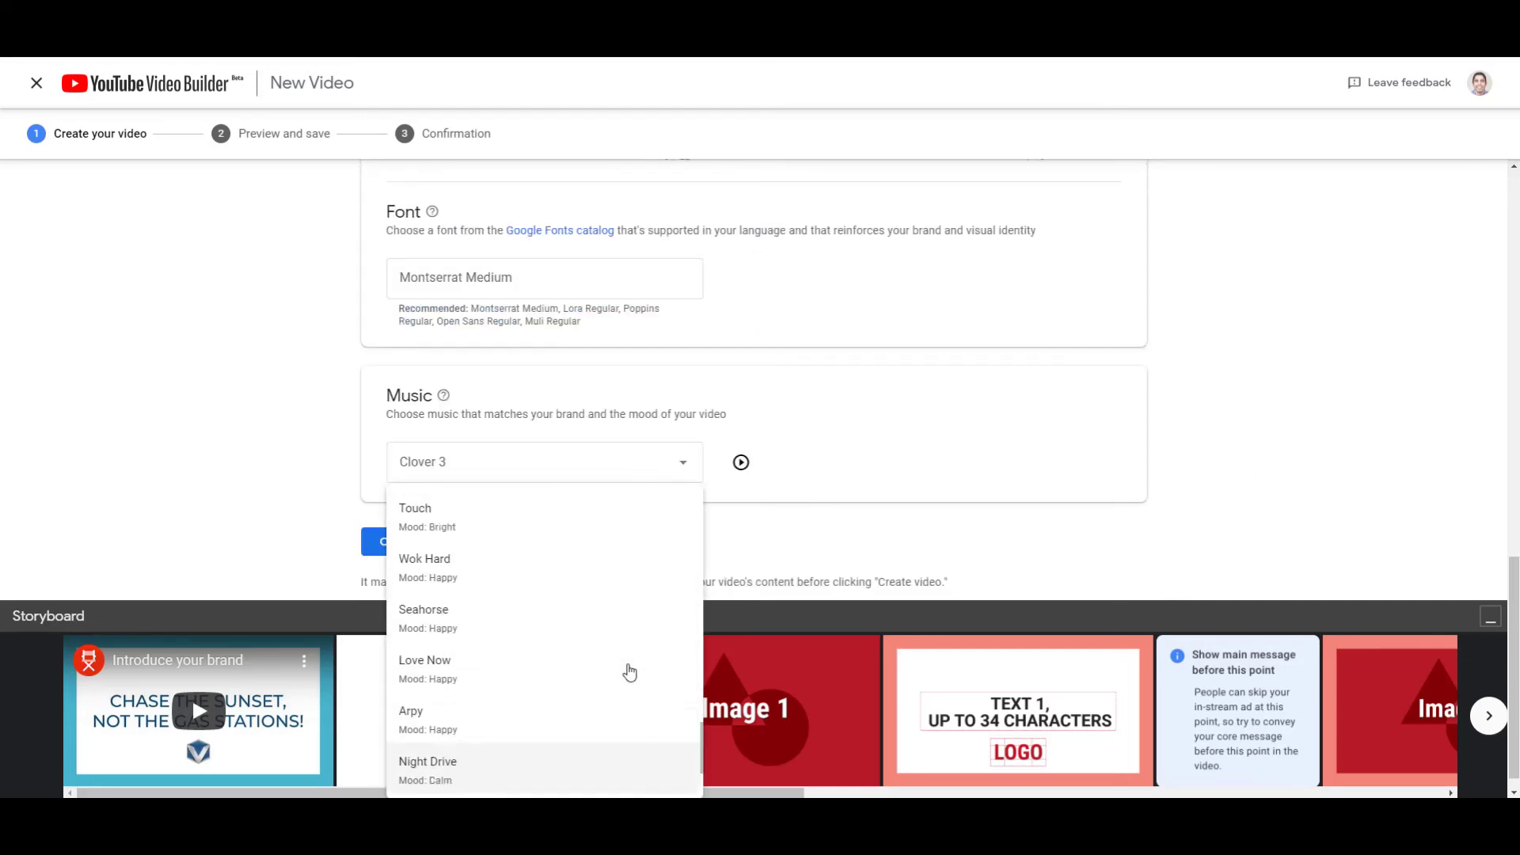
scroll(630, 672, "up", 3)
left_click(547, 567)
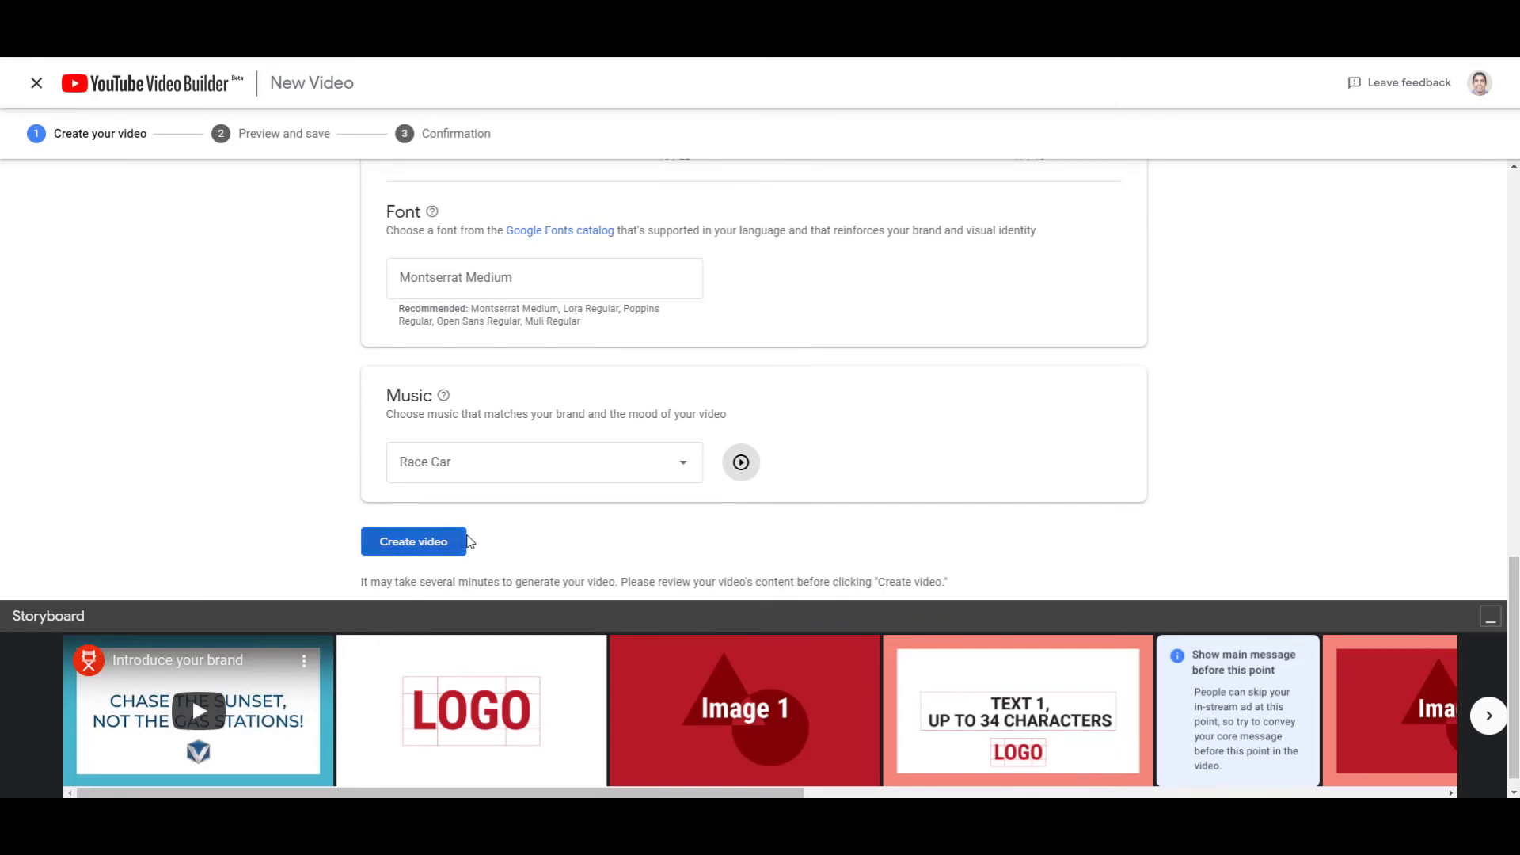
- Generate the 'Free Paid Media Insights' brand video and play its 15-second preview
left_click(452, 548)
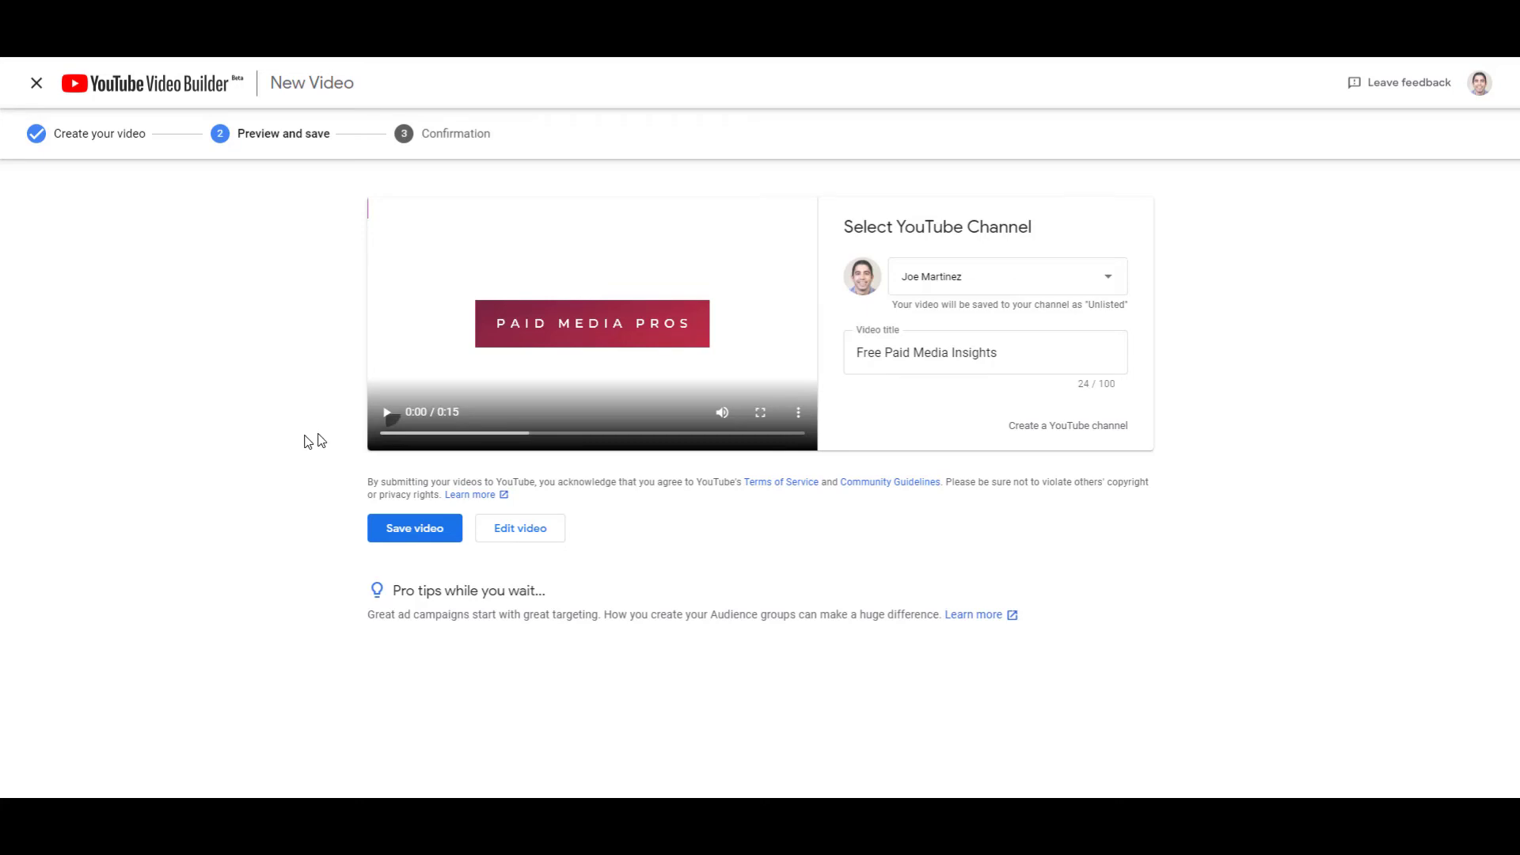
left_click(387, 412)
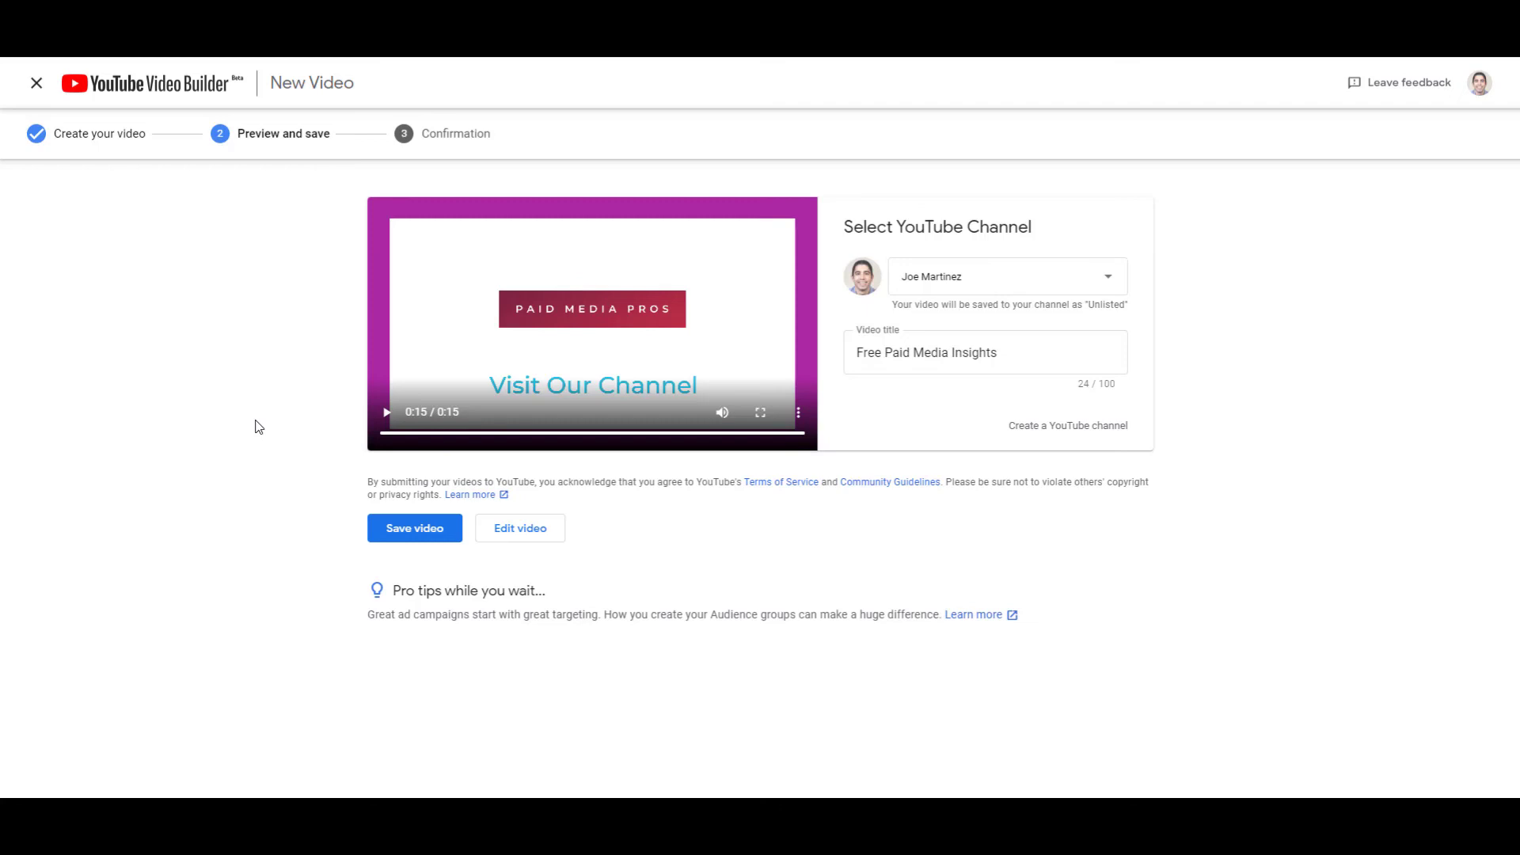
- Save 'Free Paid Media Insights' to the channel as an unlisted video
left_click(433, 538)
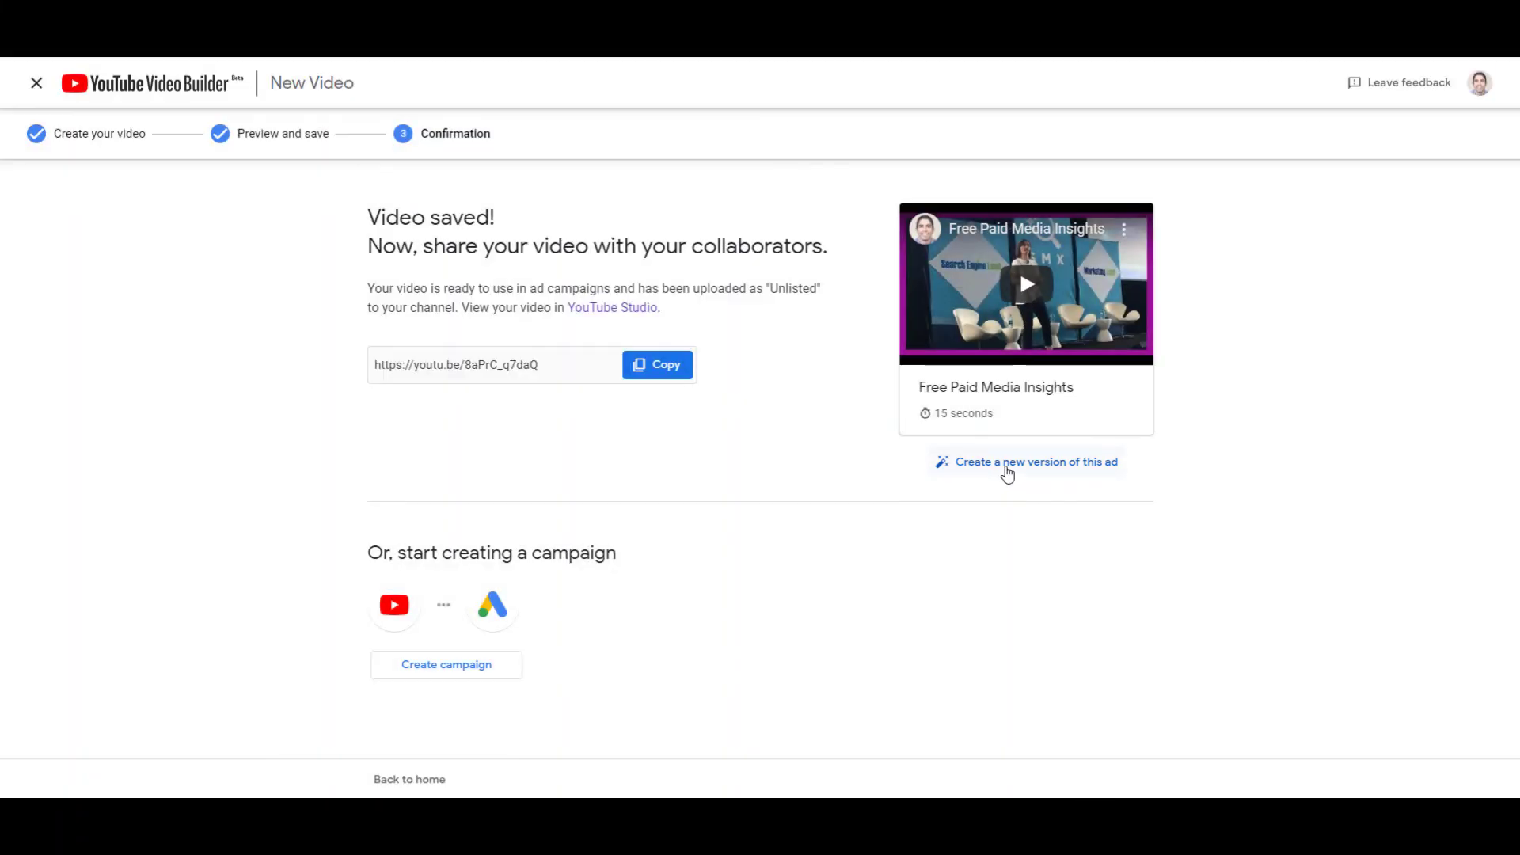
- Create a new version of the ad and review its prefilled photos, text and Race Car music
left_click(1005, 467)
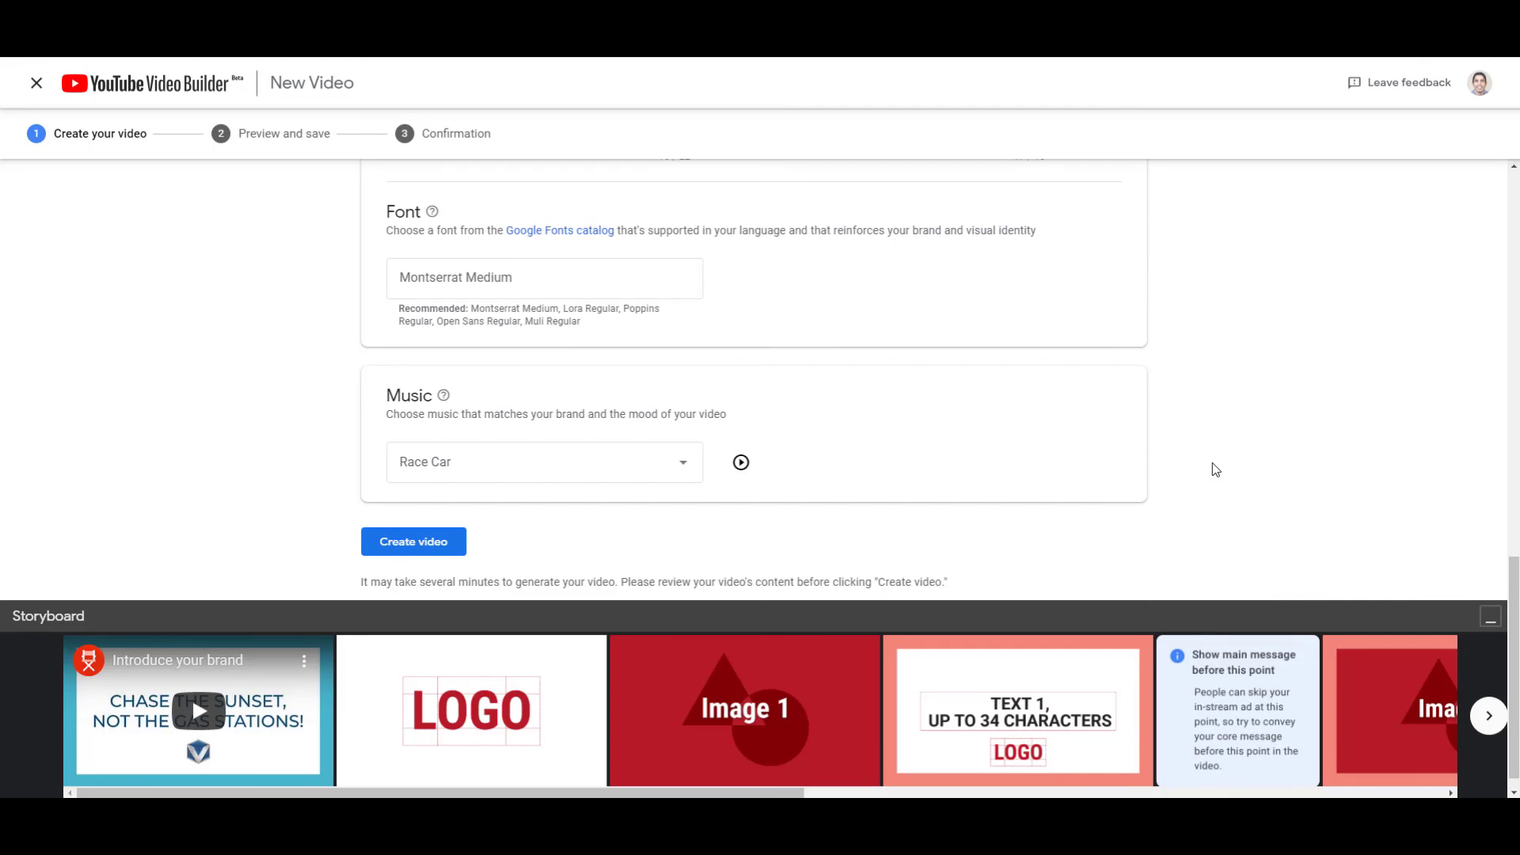
scroll(1236, 465, "up", 10)
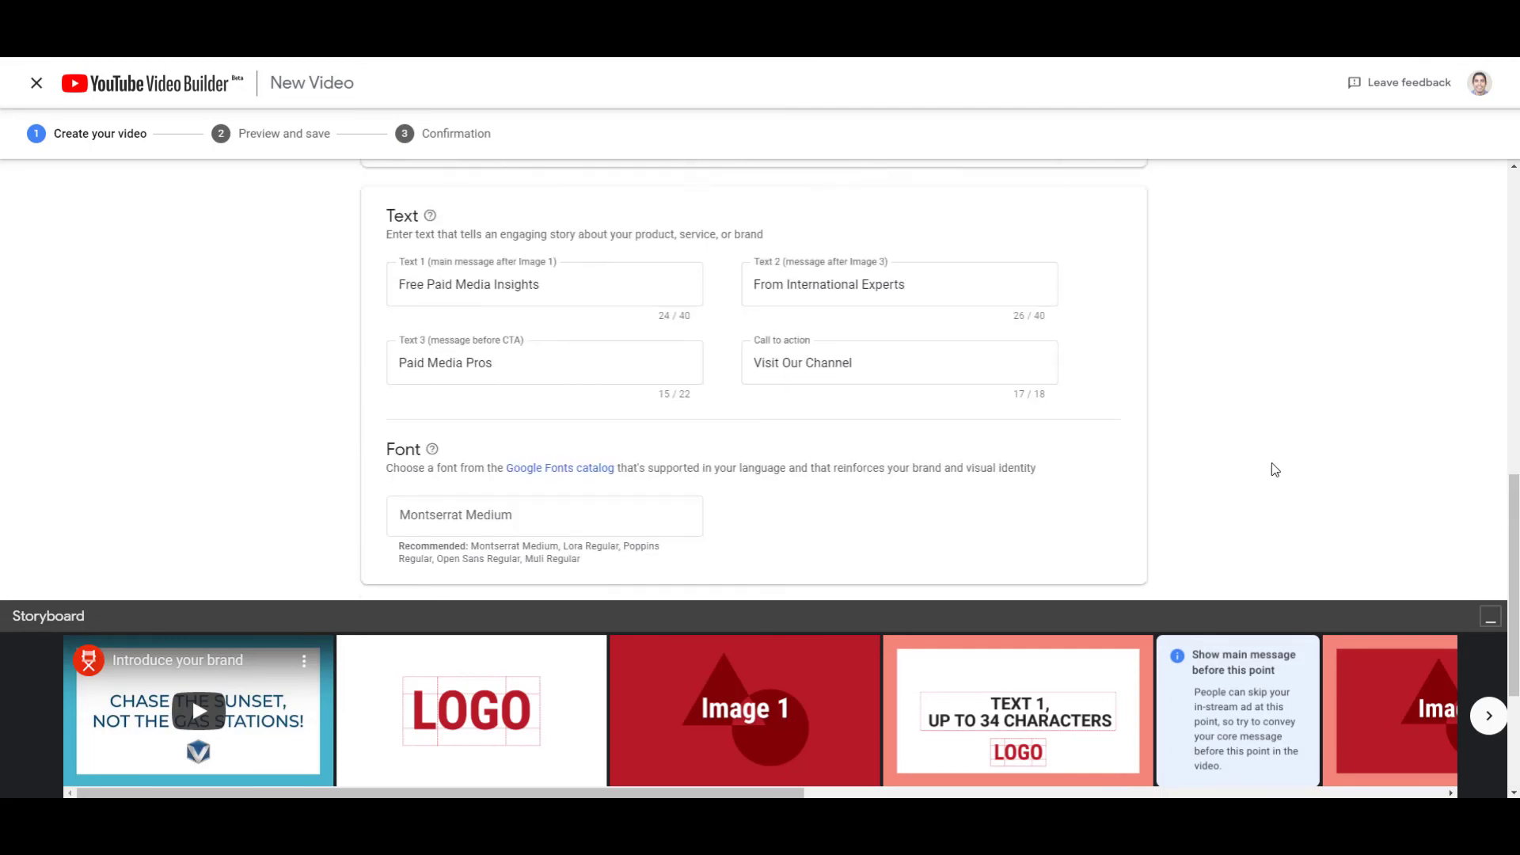
scroll(1290, 467, "up", 1)
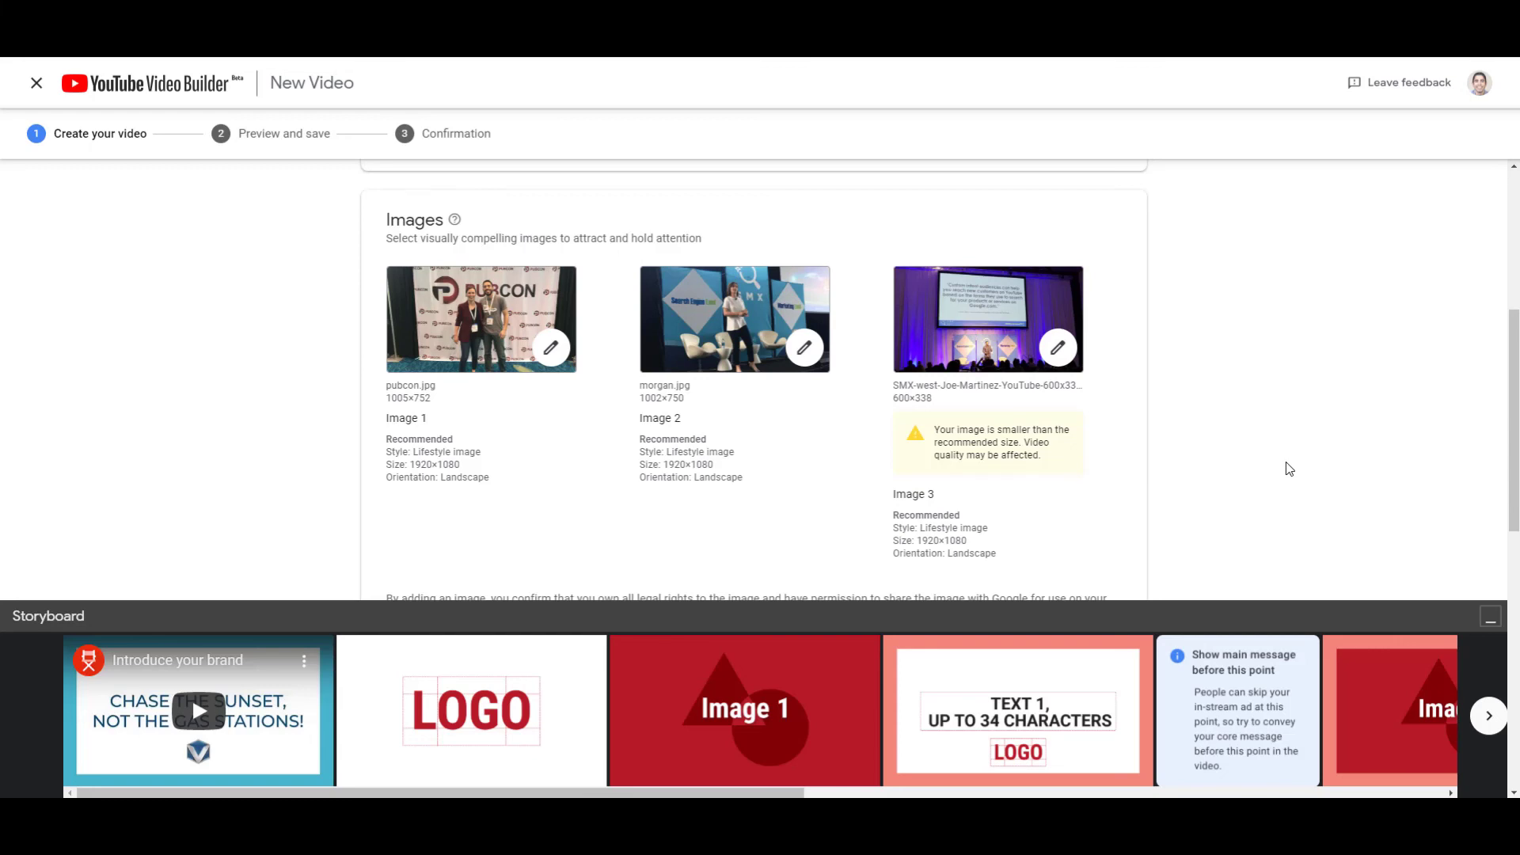
scroll(1186, 315, "down", 6)
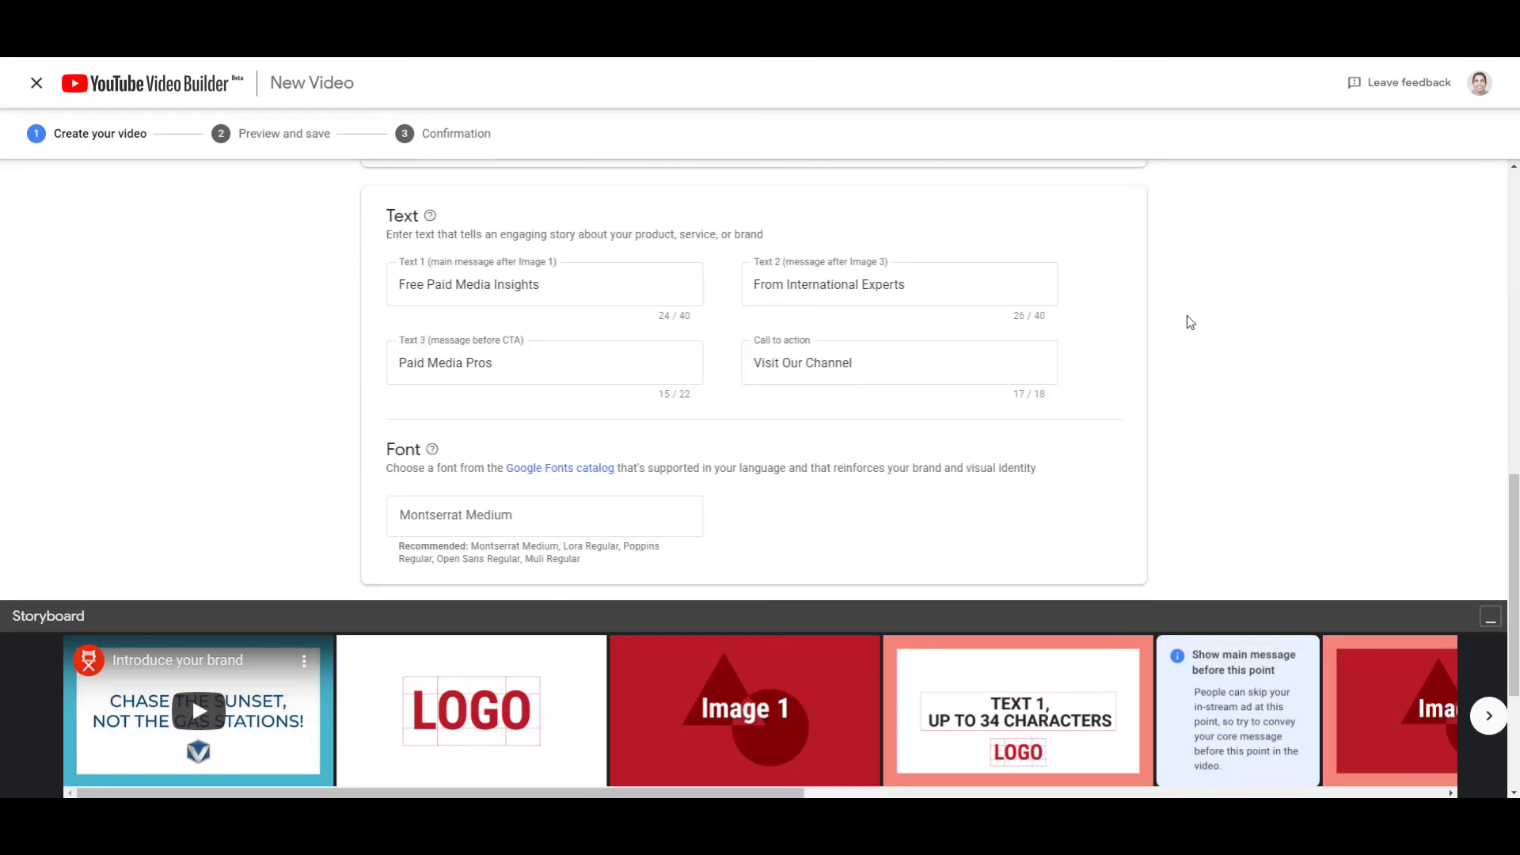
scroll(1187, 316, "down", 4)
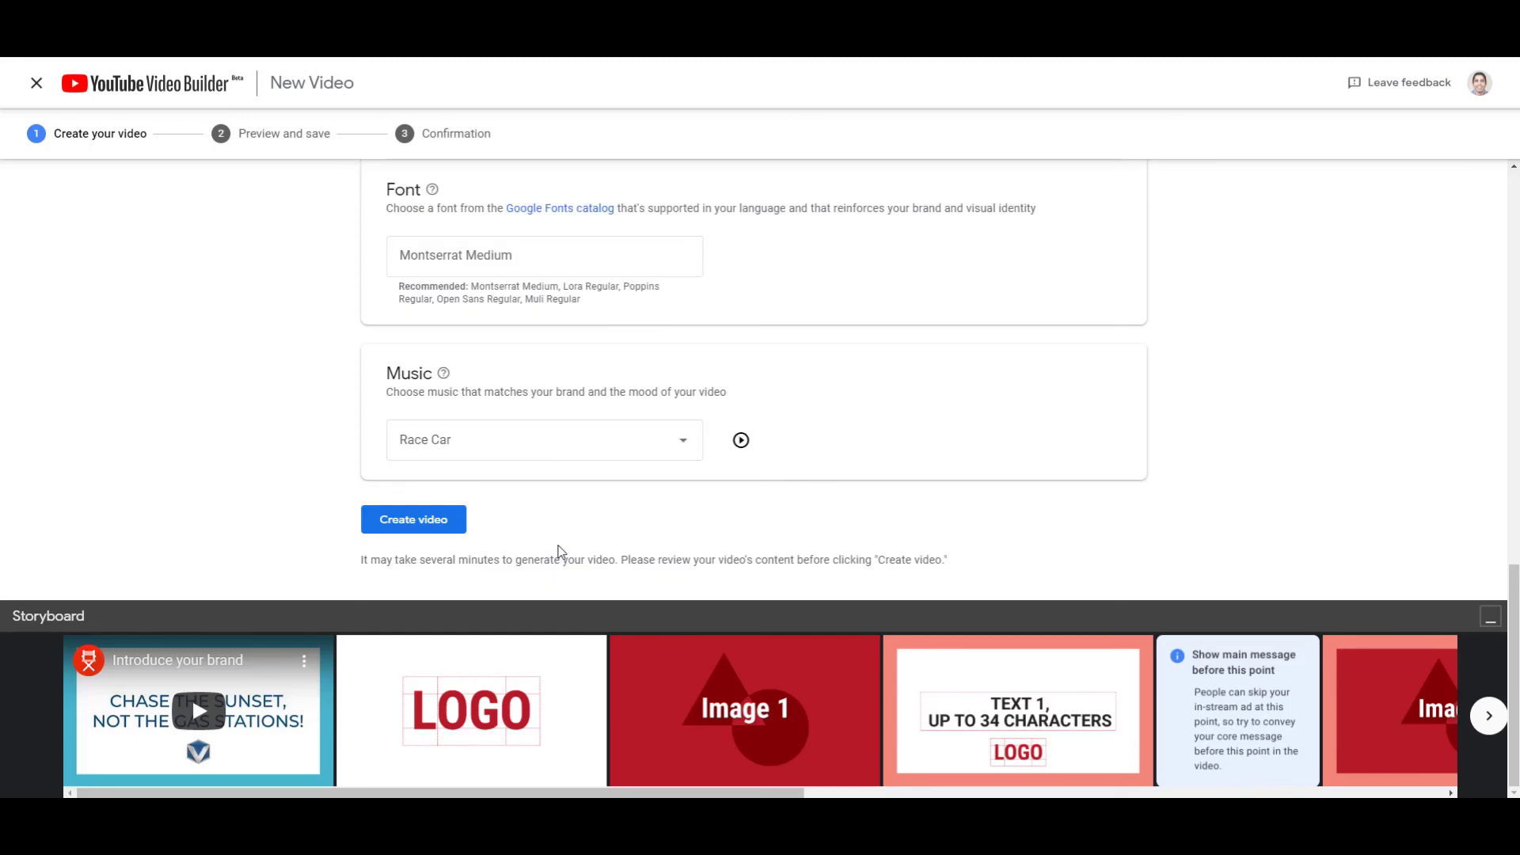